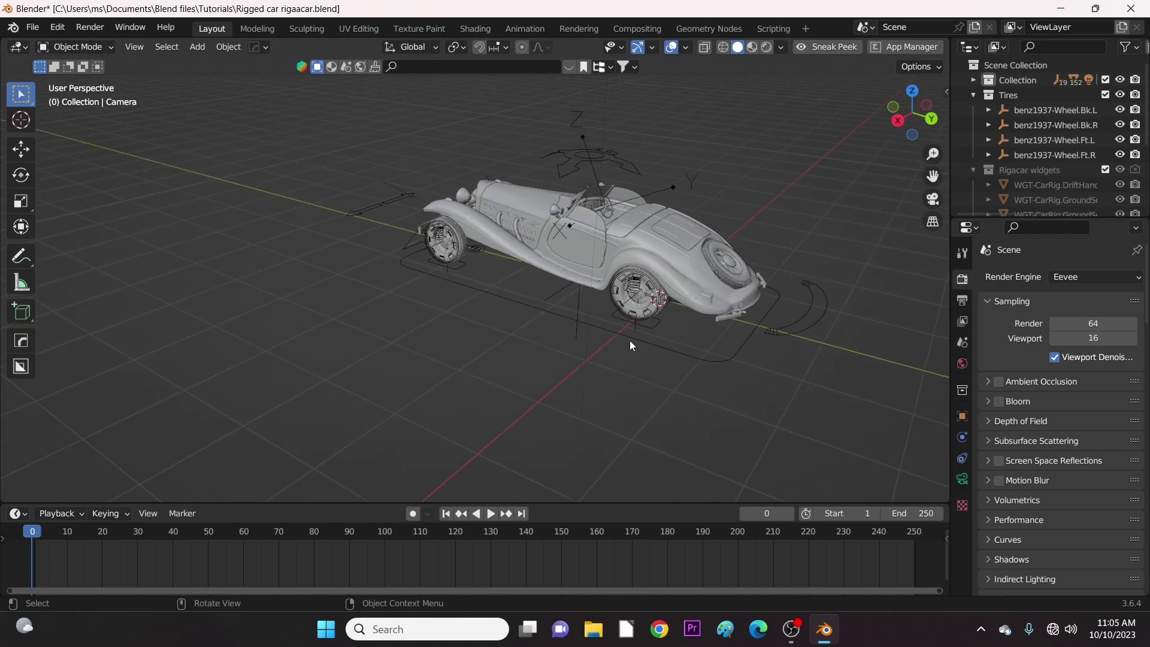
Step: Select the car rig and bring up the Add menu's Mesh list
left_click(630, 342)
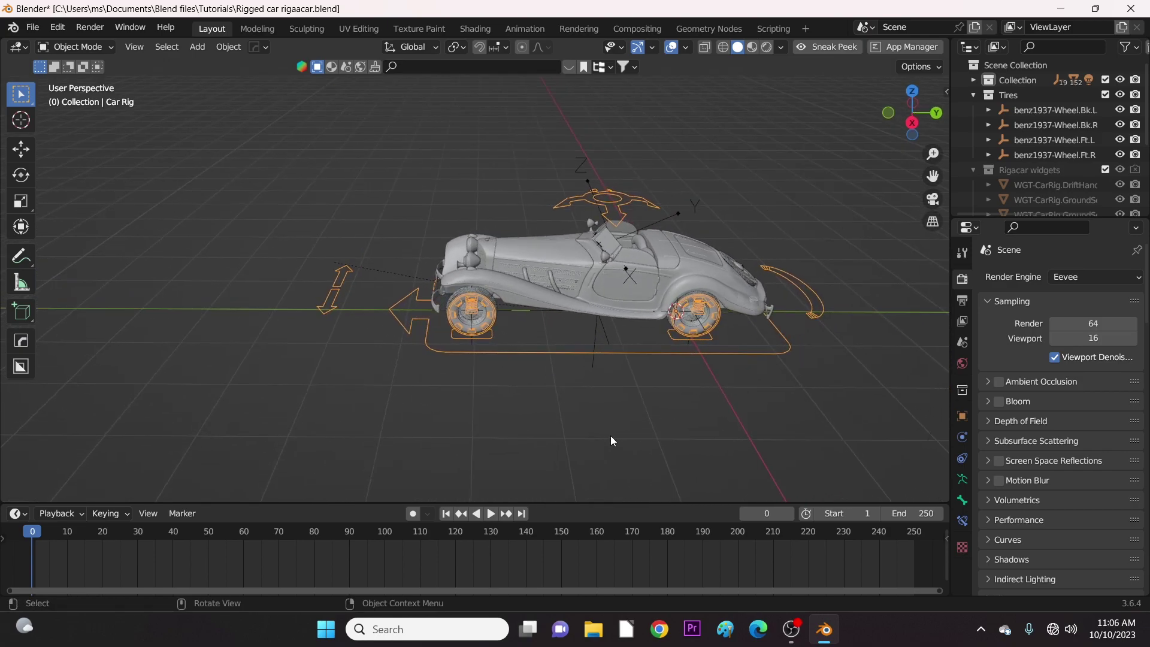
key("shift")
key("shift")
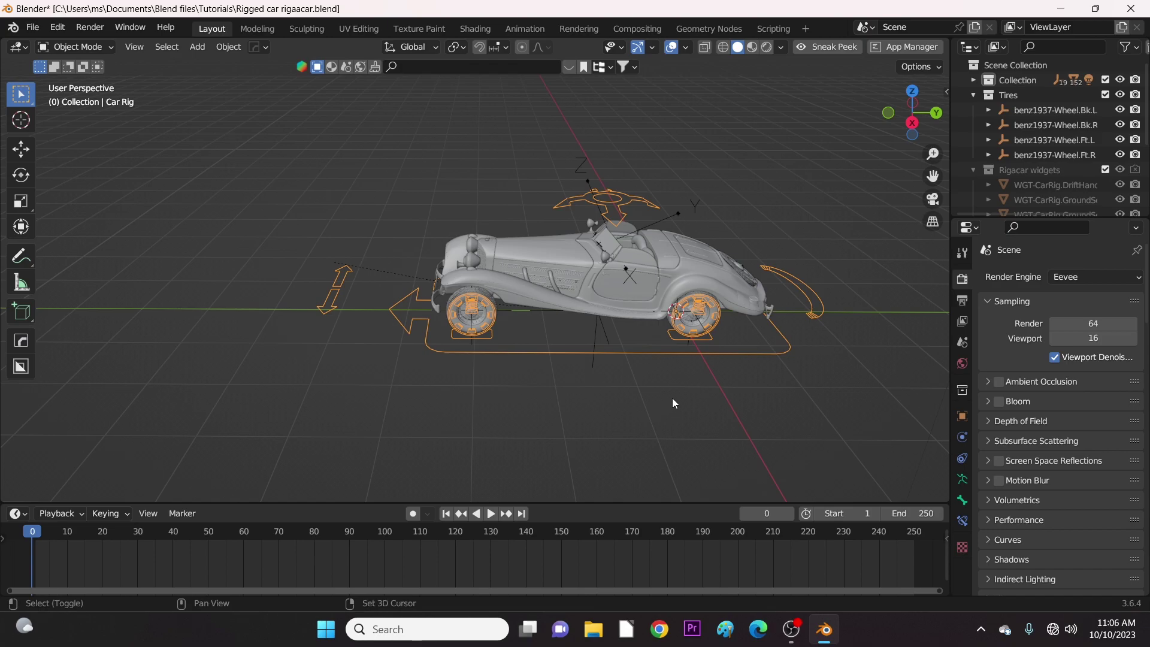
key("shift+a")
Step: Add a plane mesh under the car and scale it up
mouse_move(647, 298)
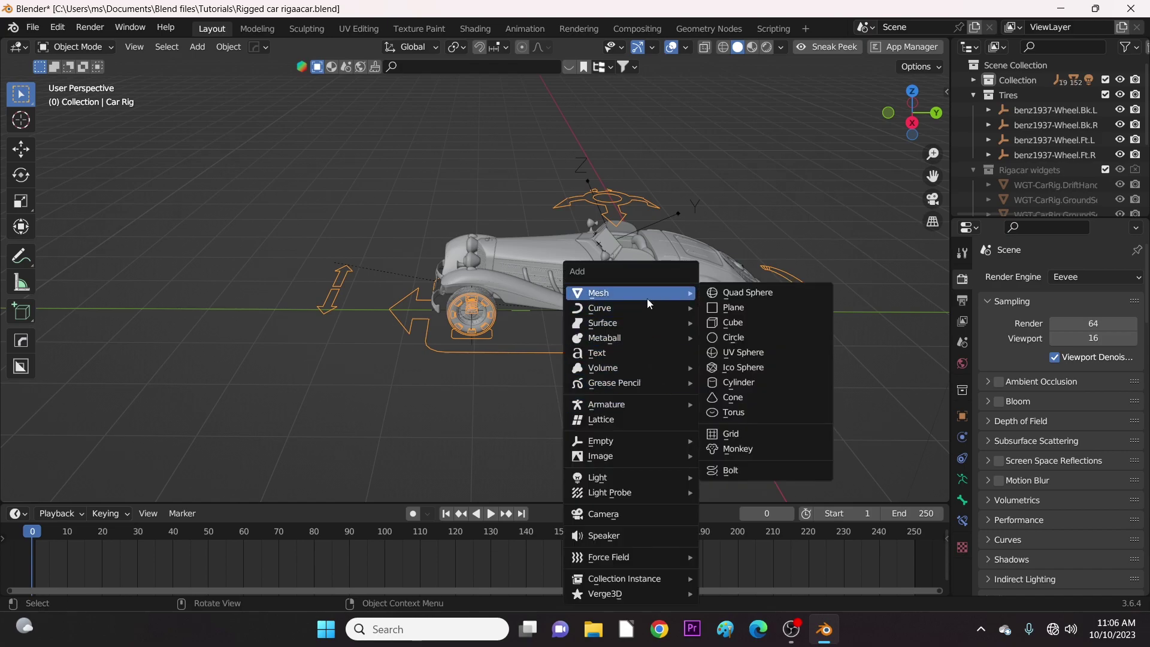
left_click(725, 308)
middle_click_drag(712, 327, 674, 379, "ctrl")
key("s")
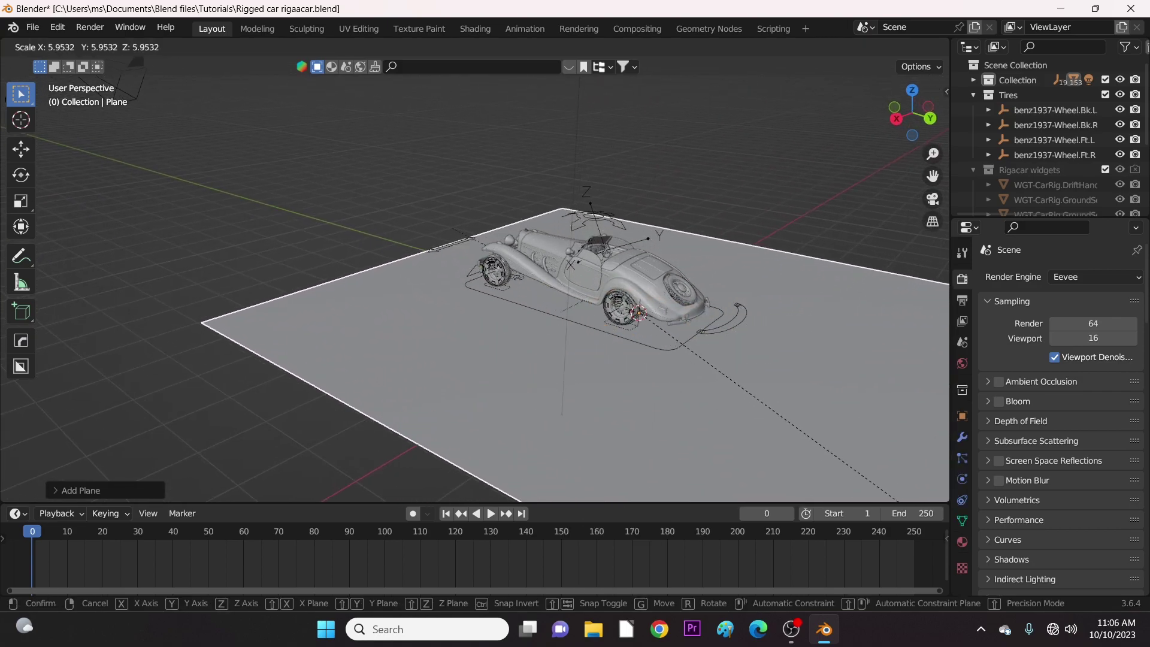
left_click(246, 240)
middle_click_drag(245, 239, 465, 311)
Step: In Edit Mode, extrude the plane's edge along the Y axis to lengthen it
key("Tab")
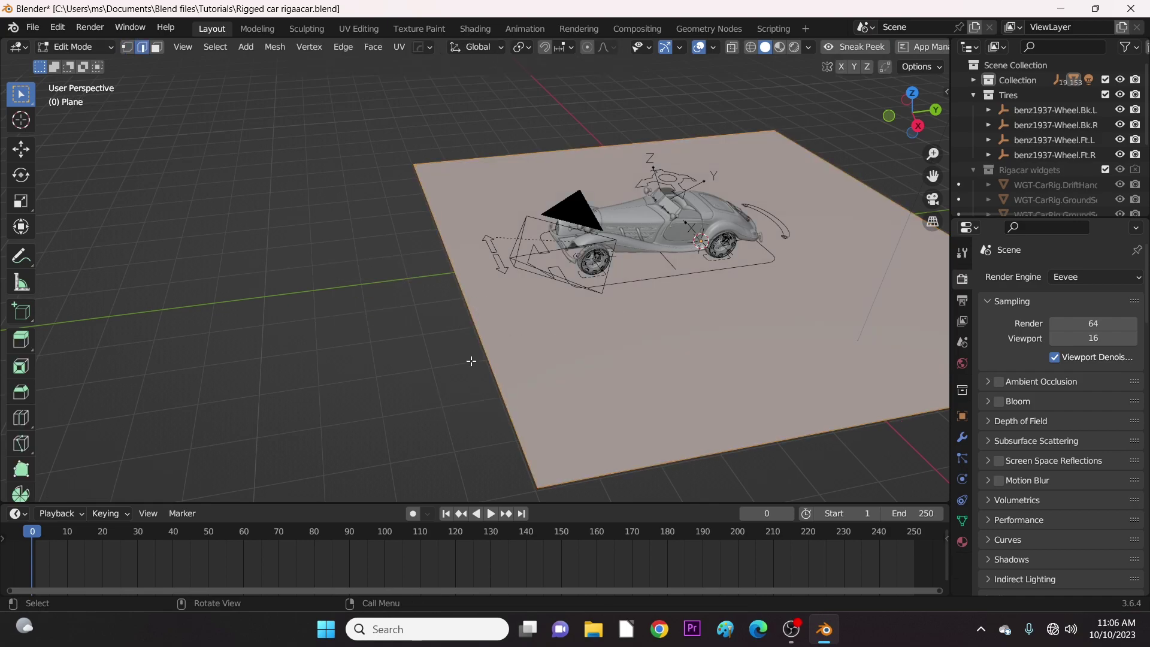
scroll(471, 358, "down", 3)
middle_click_drag(470, 358, 439, 257)
key("e")
key("y")
left_click(263, 298)
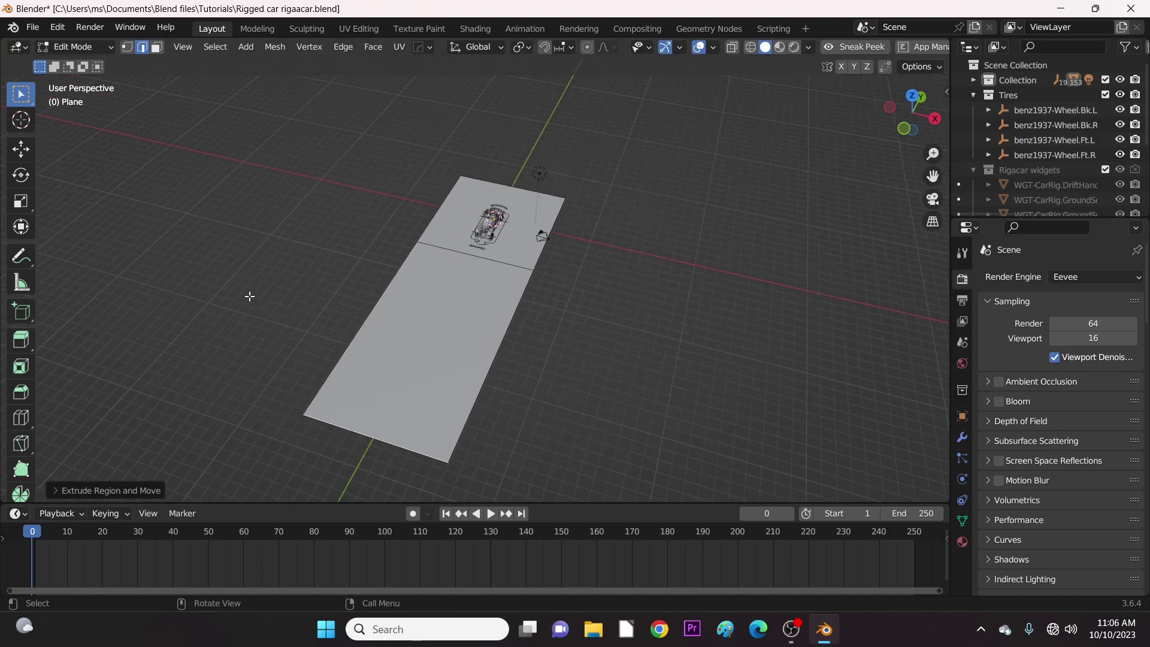
middle_click_drag(263, 298, 536, 266)
Step: Select the plane's left and right edges, scale them along X, and shift them along X
left_click(536, 300, "alt")
left_click(331, 273, "alt+shift")
key("s")
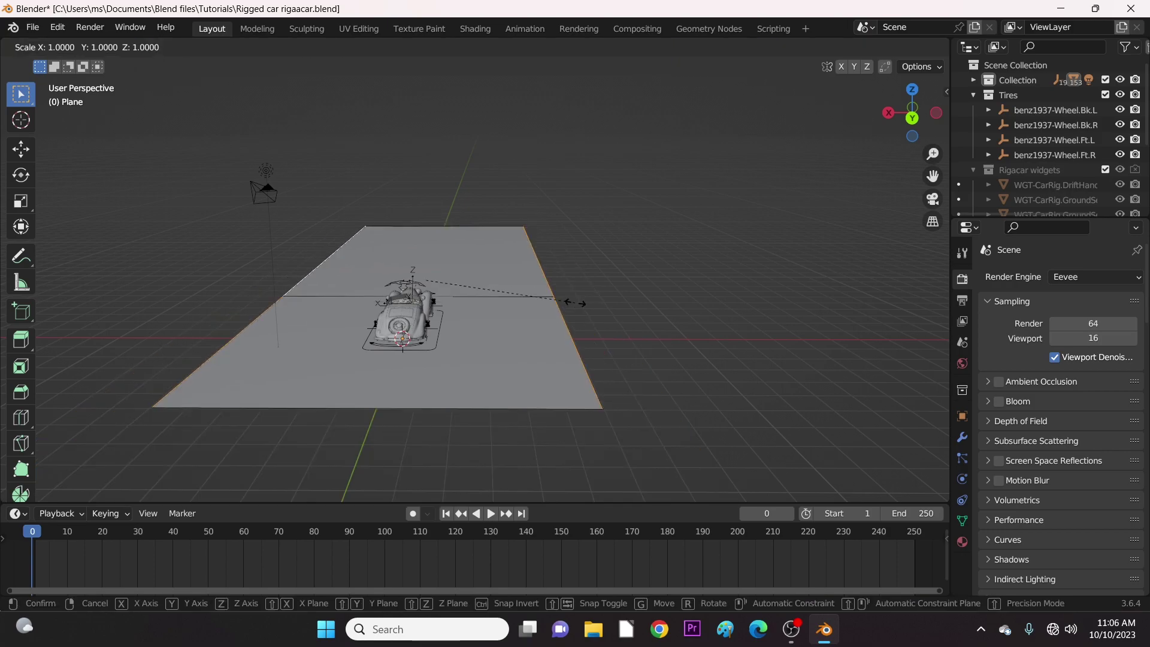
key("x")
left_click(804, 362)
middle_click_drag(804, 362, 273, 305)
key("g")
key("x")
left_click(775, 343)
middle_click_drag(776, 343, 695, 287)
scroll(732, 281, "up", 3)
Step: Return to Object Mode and reselect the car rig
key("Tab")
middle_click_drag(631, 228, 666, 383)
key("z")
left_click(630, 341)
Step: Add a NURBS path at the car and turn on X-ray view
key("shift+a")
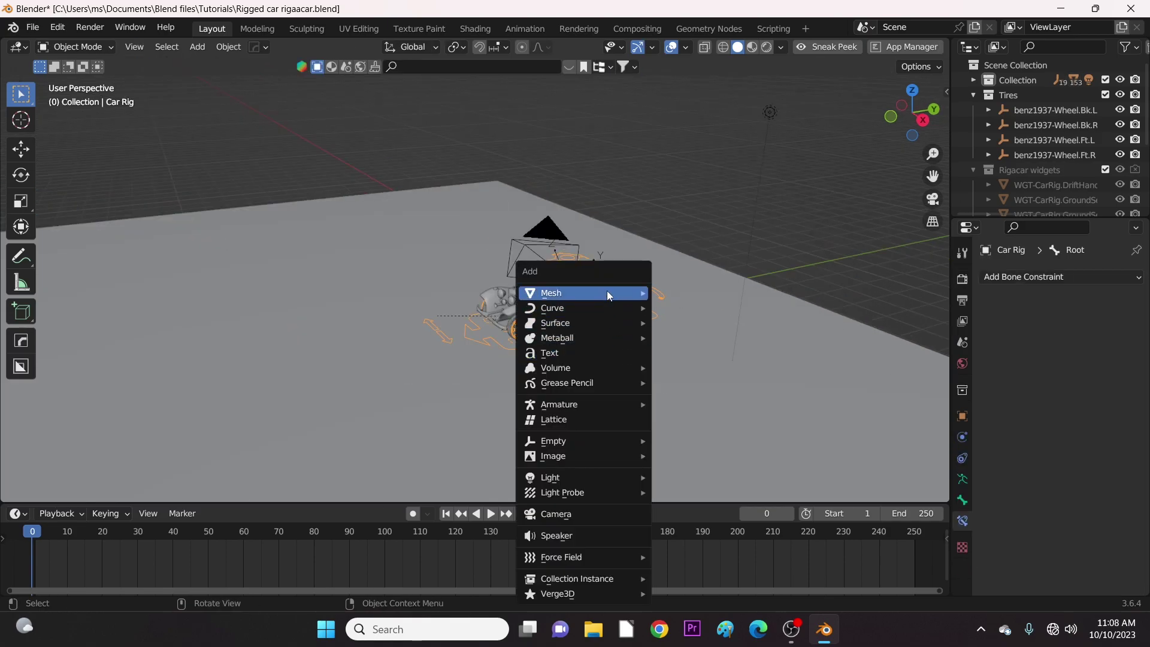
mouse_move(626, 308)
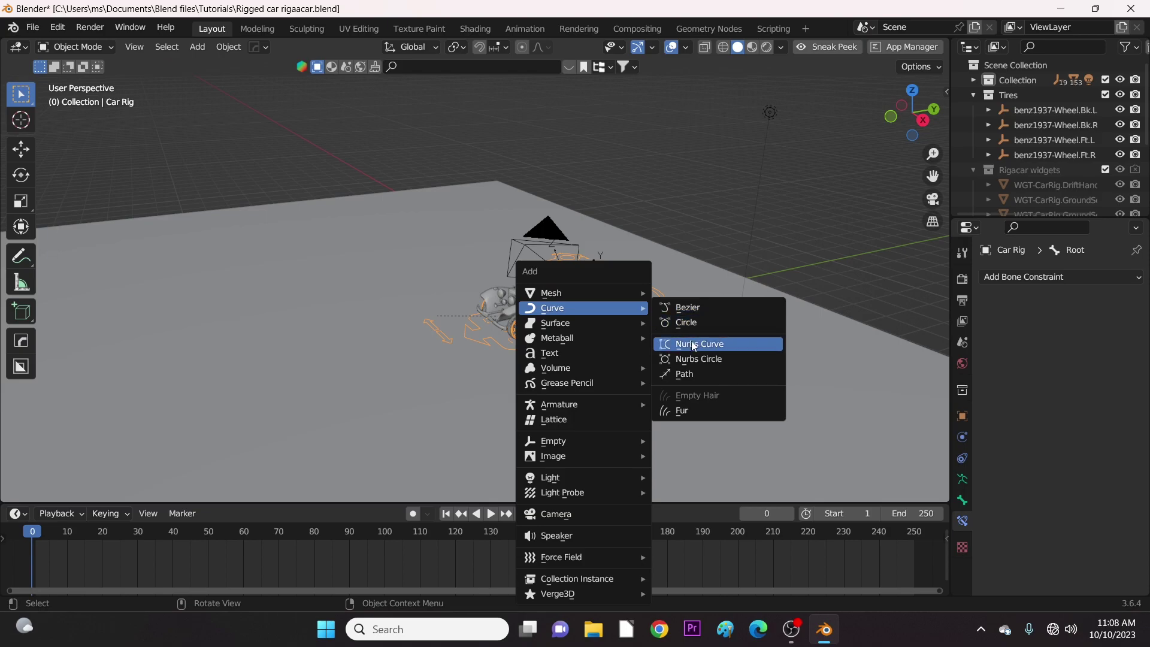
left_click(698, 375)
middle_click_drag(519, 350, 644, 363)
key("alt+z")
Step: Select the NURBS path and rotate it -90° around Z
left_click(617, 366)
left_click(620, 368)
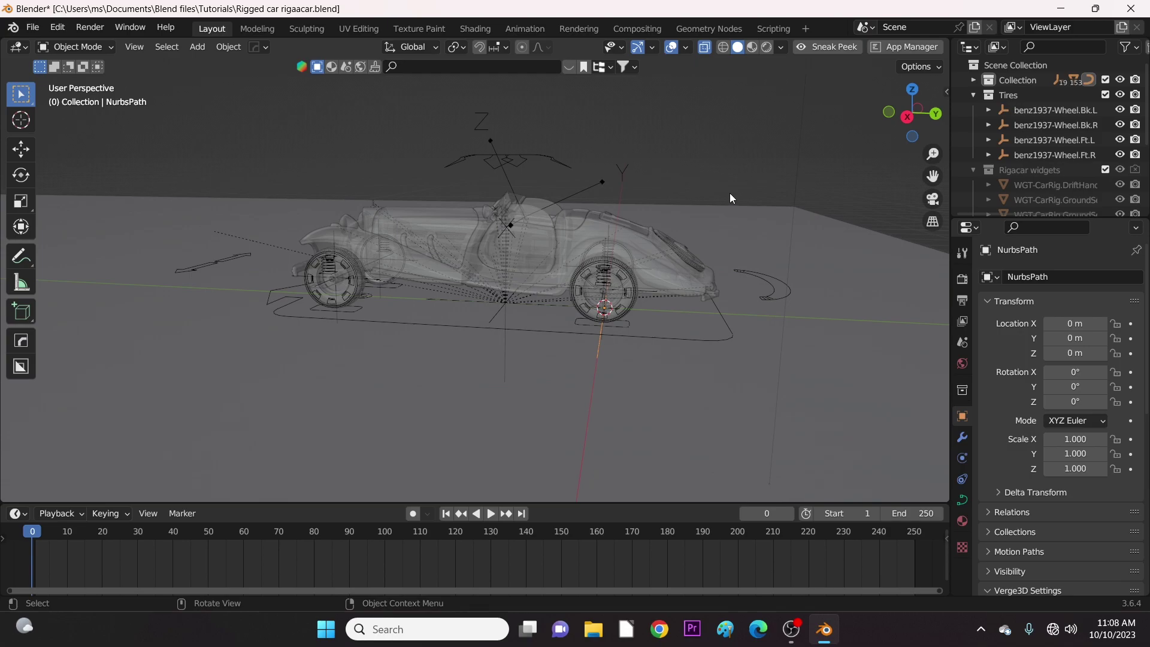
key("r")
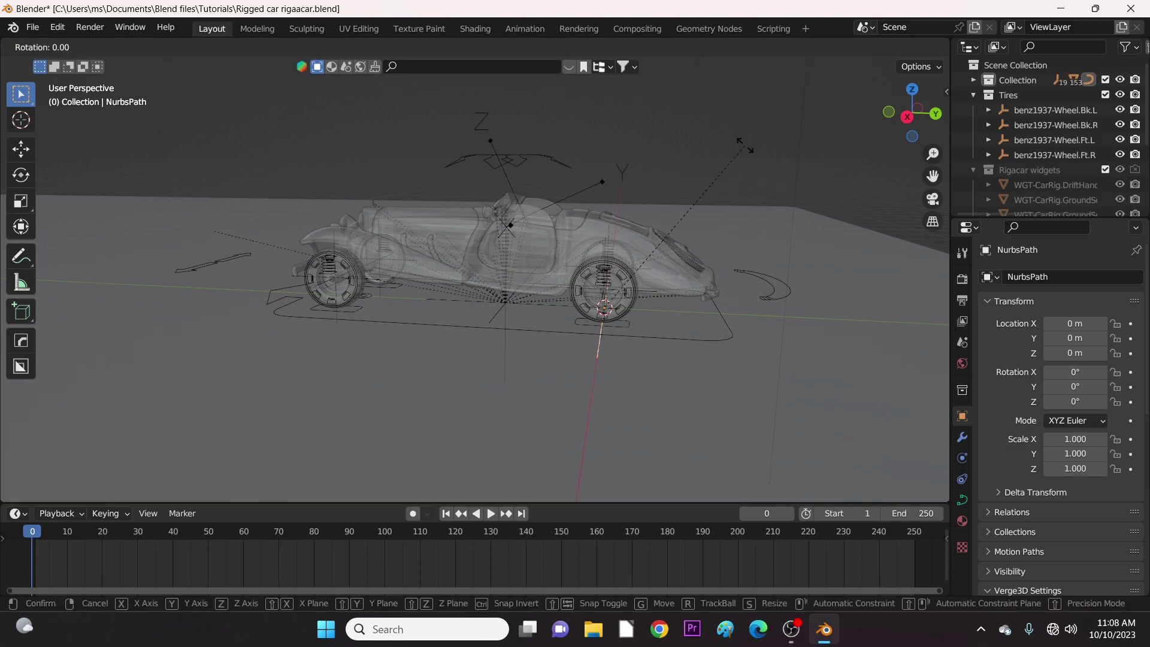
key("z")
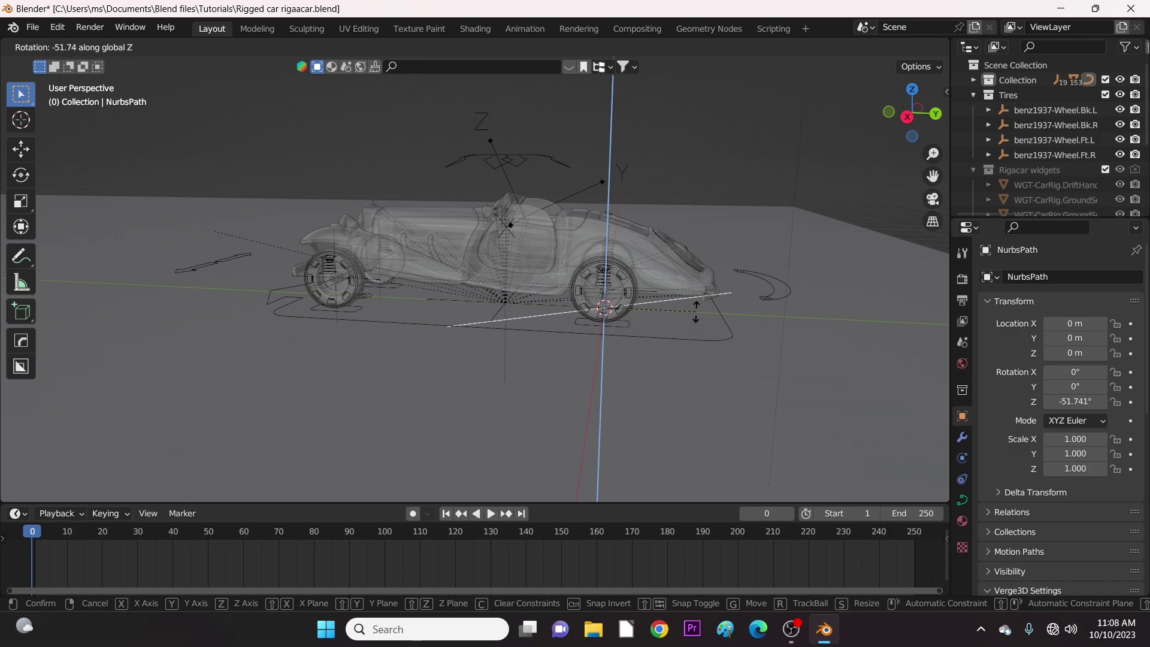
type("-90")
key("Return")
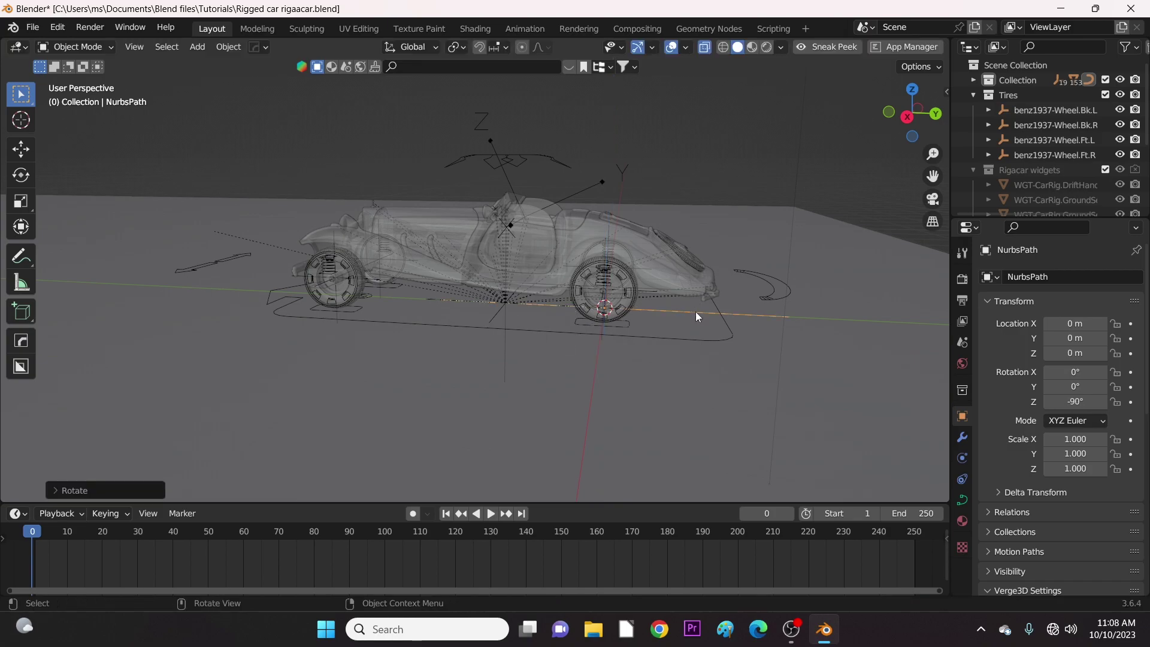
middle_click_drag(695, 311, 434, 344)
middle_click_drag(586, 396, 501, 346)
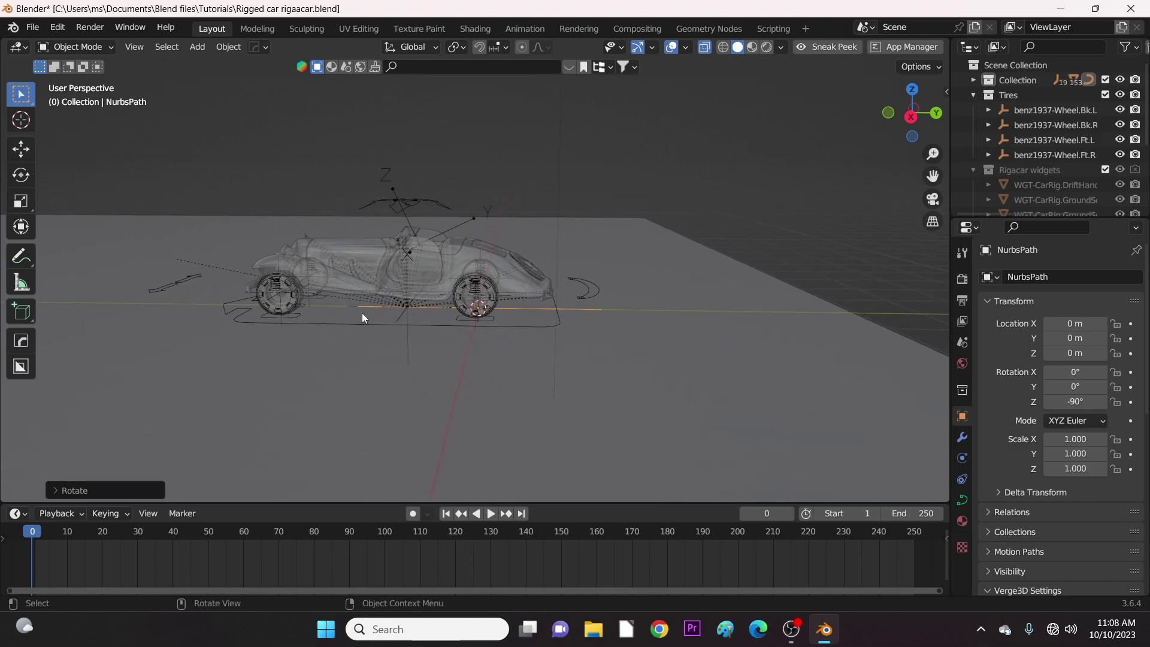
Step: Enter Edit Mode on the path and frame a top-down view around the car
key("ctrl+Tab")
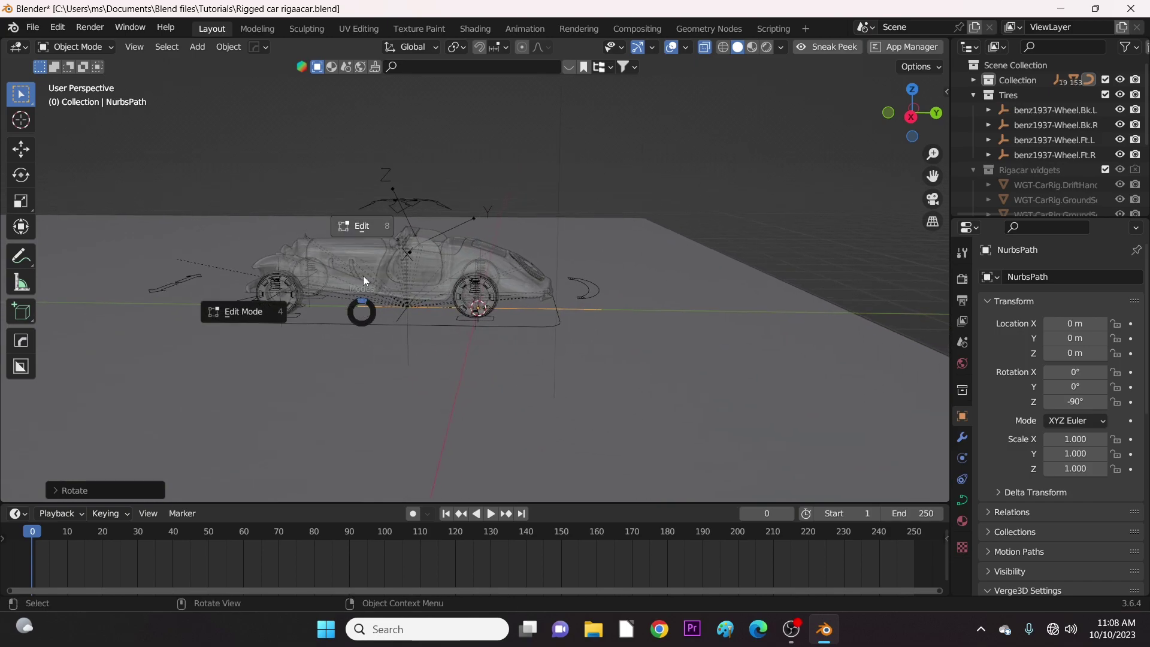
left_click(358, 234)
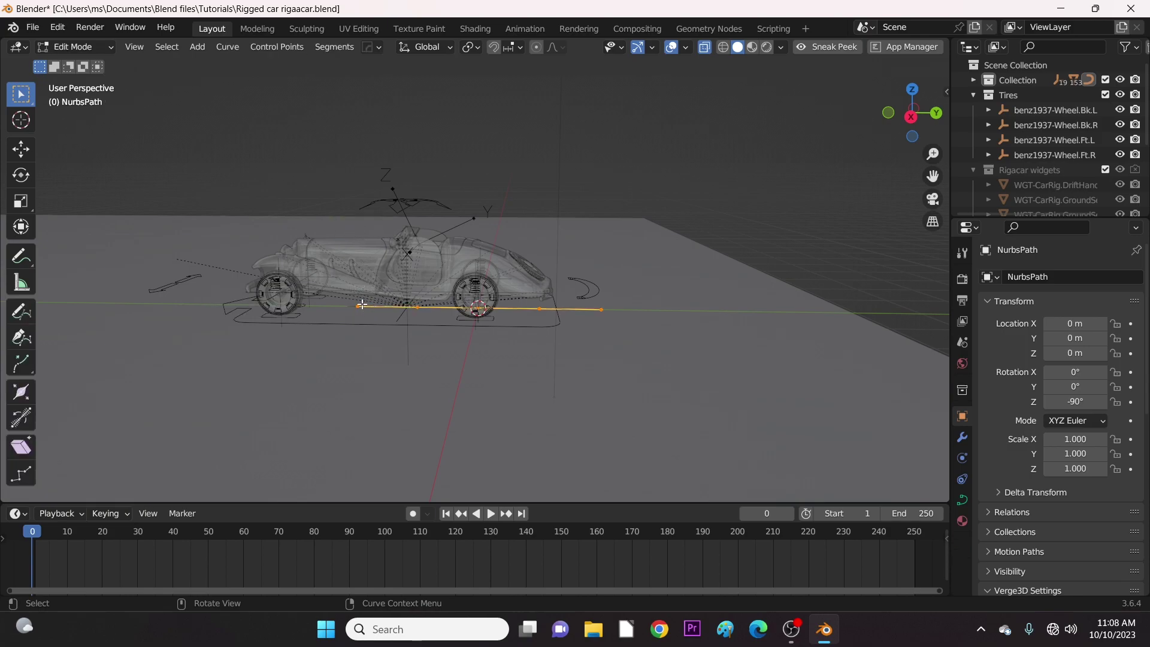
mouse_move(391, 330)
middle_mouse_down()
mouse_move(408, 341)
mouse_move(387, 351)
middle_mouse_up()
left_click(913, 90)
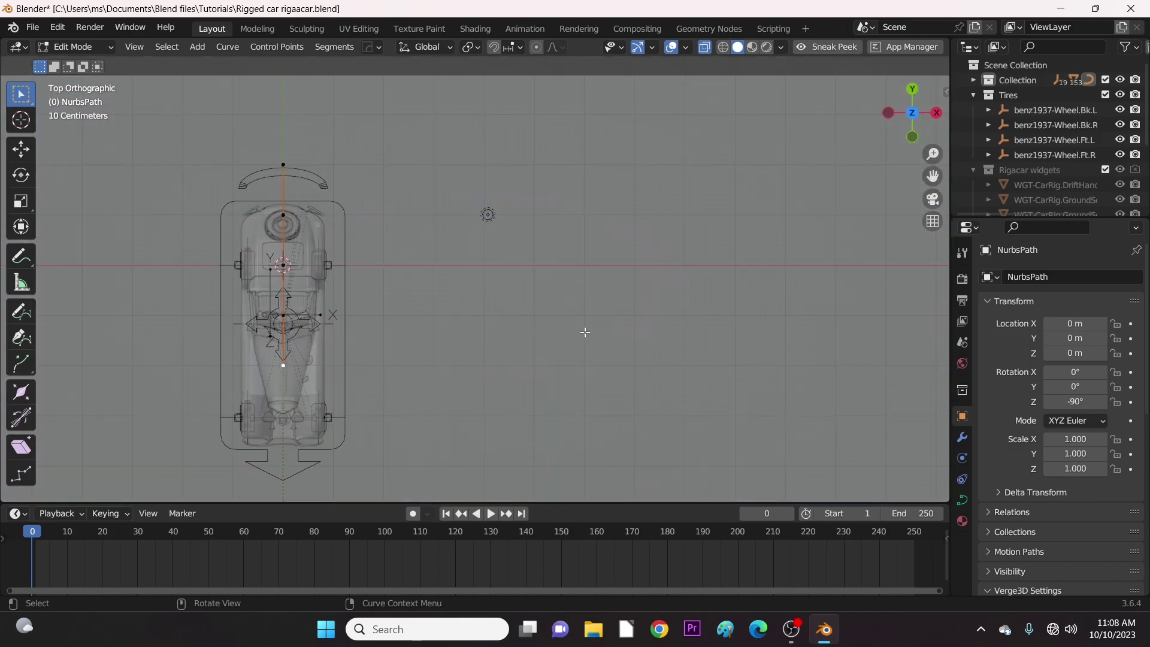
key("KP_Decimal")
scroll(648, 303, "down", 4)
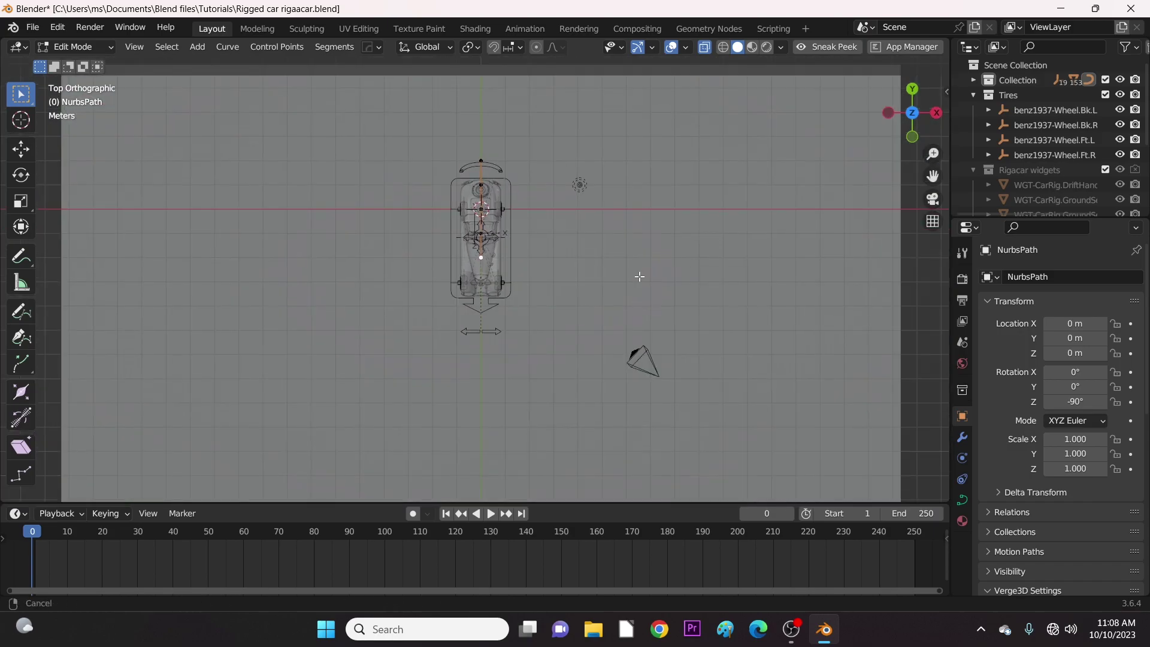
middle_click_drag(640, 271, 646, 224, "shift")
scroll(598, 289, "down", 1)
Step: Extrude new path points below the car, then bend the path to the left
key("e")
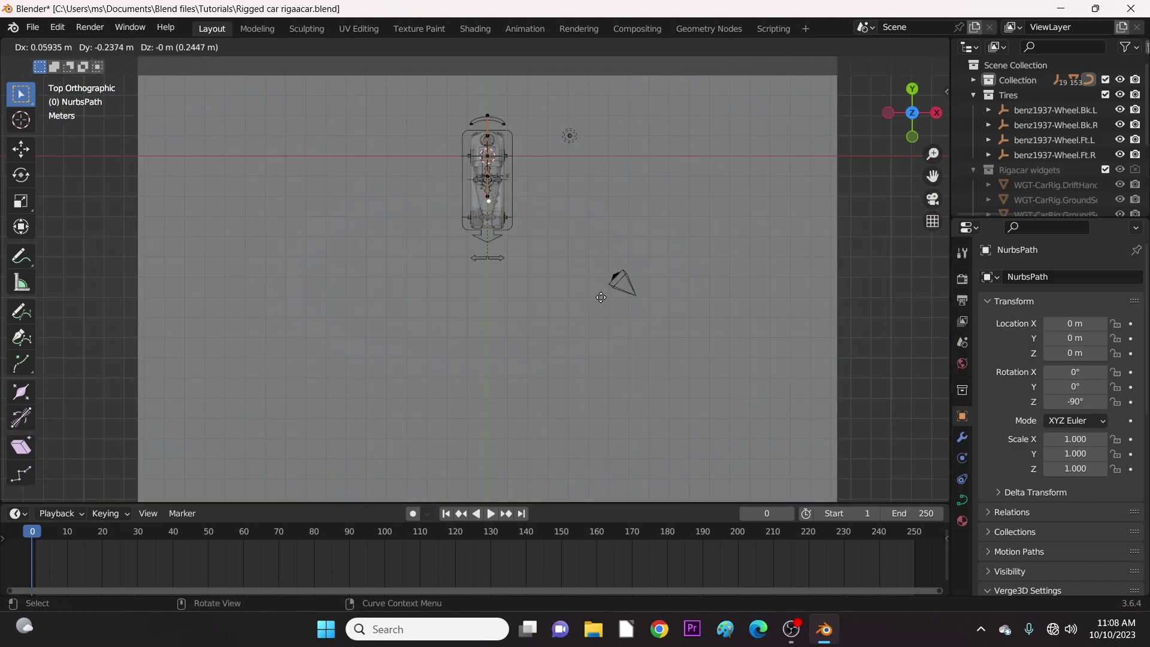
left_click(601, 403)
middle_click_drag(601, 402, 583, 251, "shift")
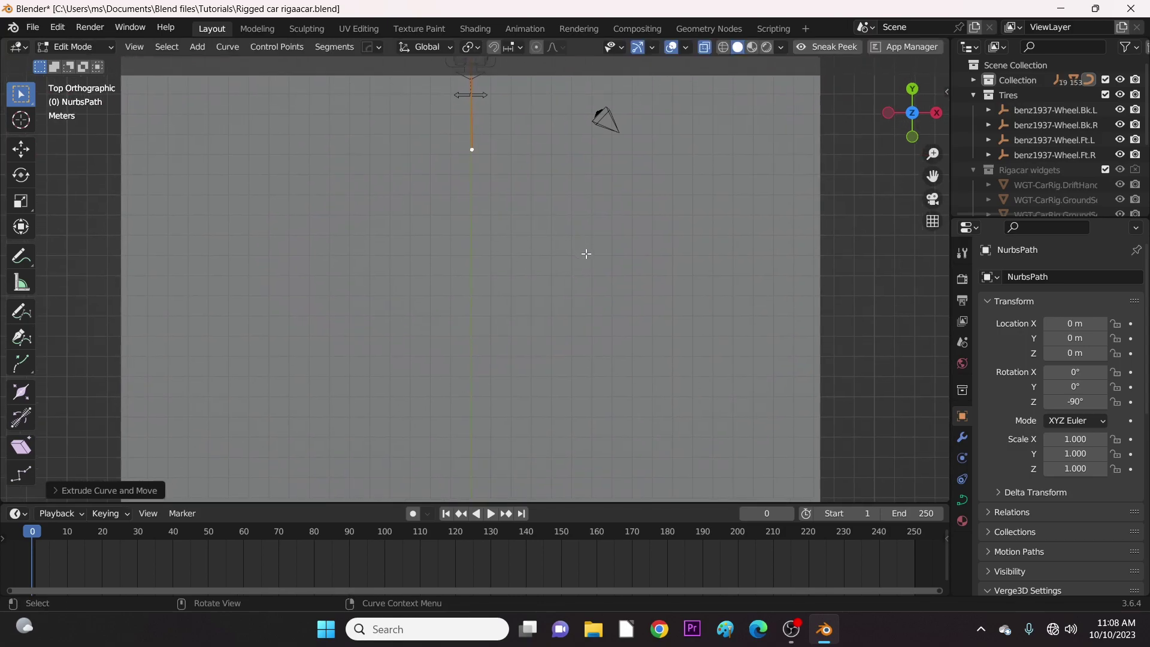
key("e")
left_click(584, 353)
key("e")
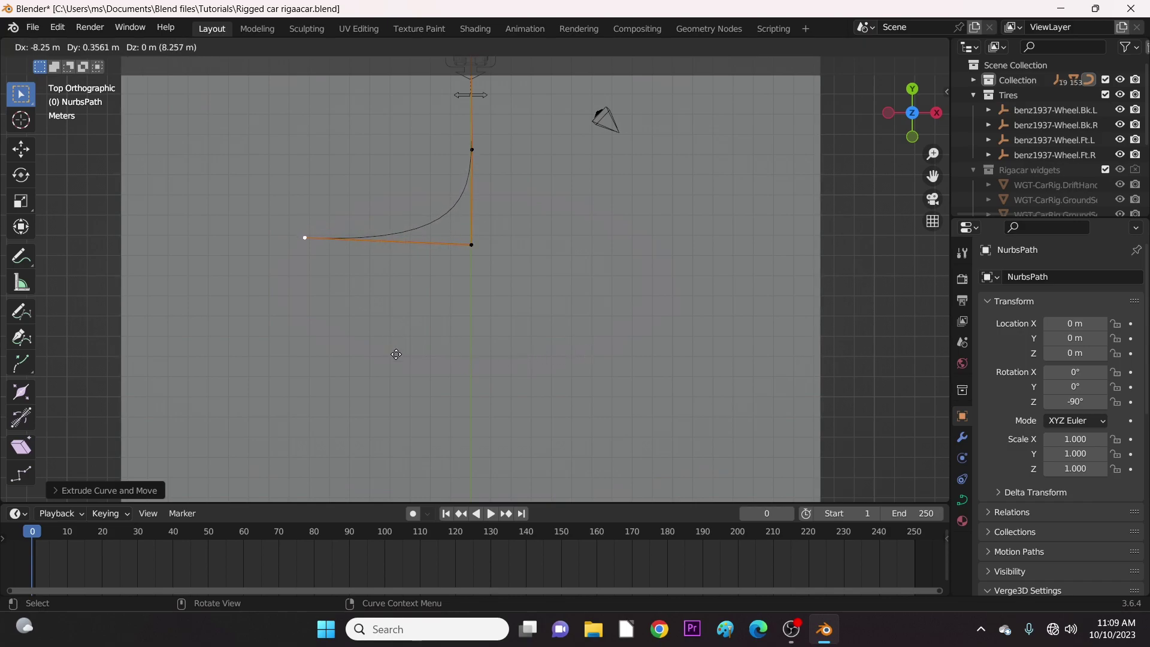
left_click(390, 374)
key("e")
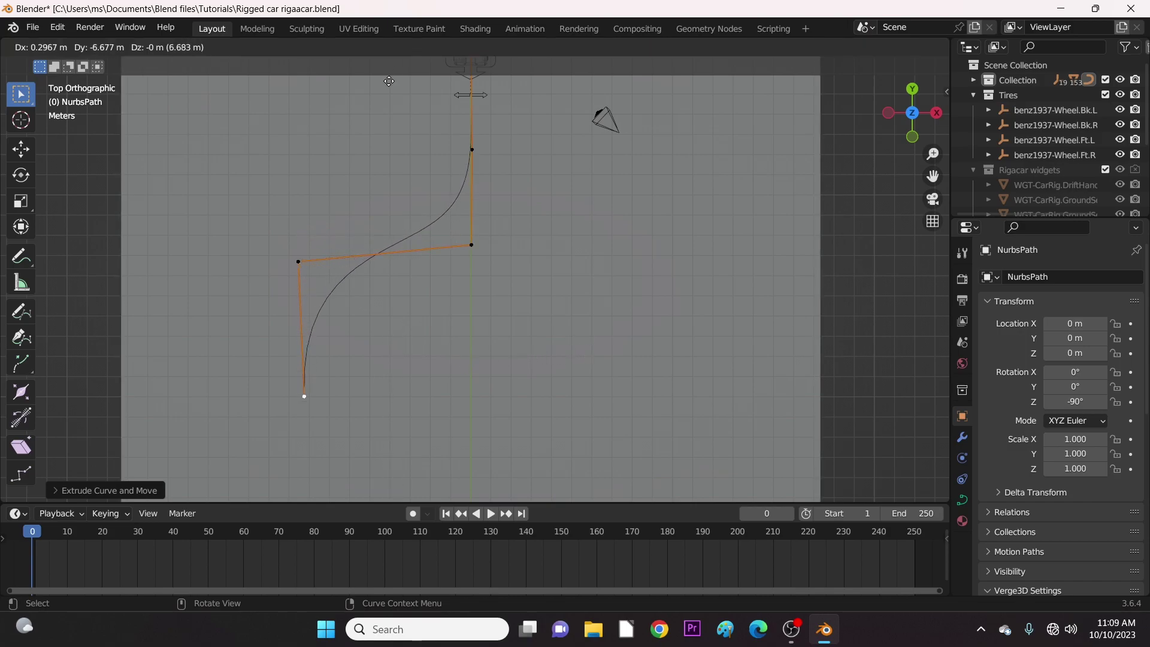
left_click(383, 128)
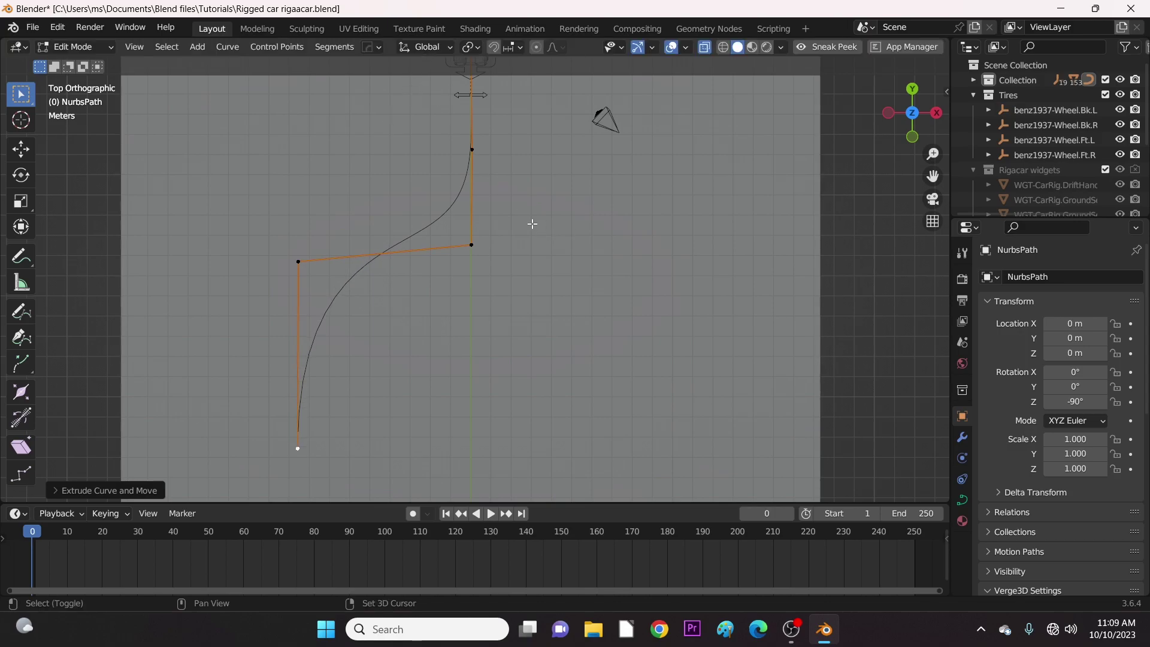
Step: Extrude further points downward, then curve the path right and down-right
middle_click_drag(532, 224, 488, 141, "shift")
key("e")
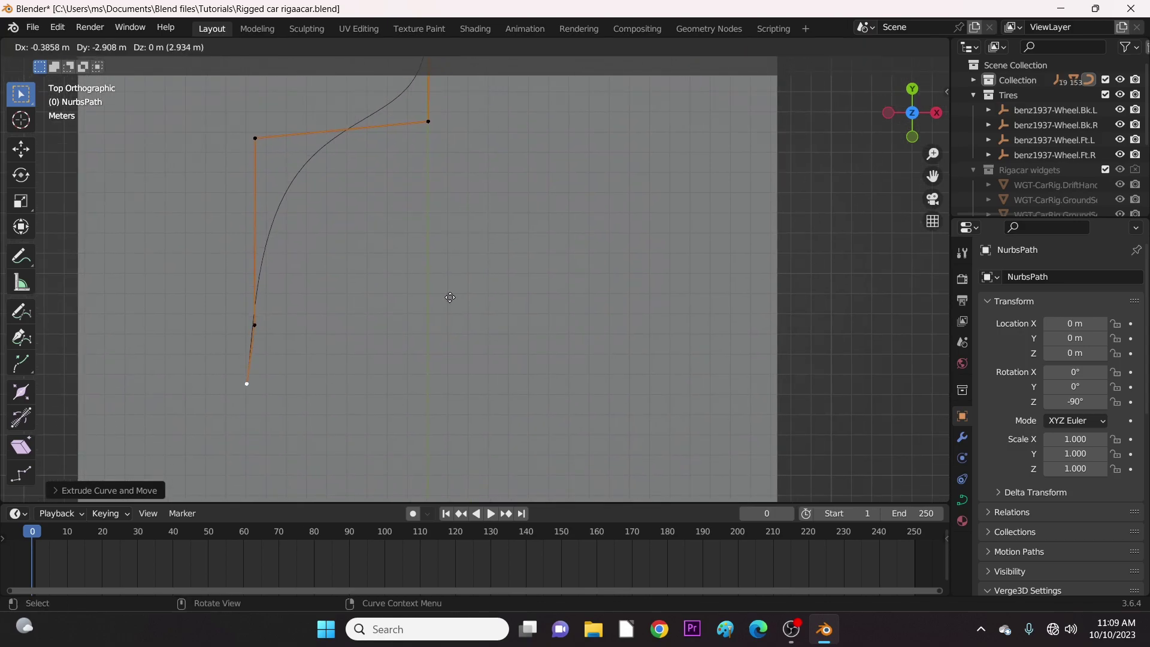
left_click(459, 384)
scroll(457, 388, "down", 3)
middle_click_drag(457, 390, 430, 302, "shift")
key("e")
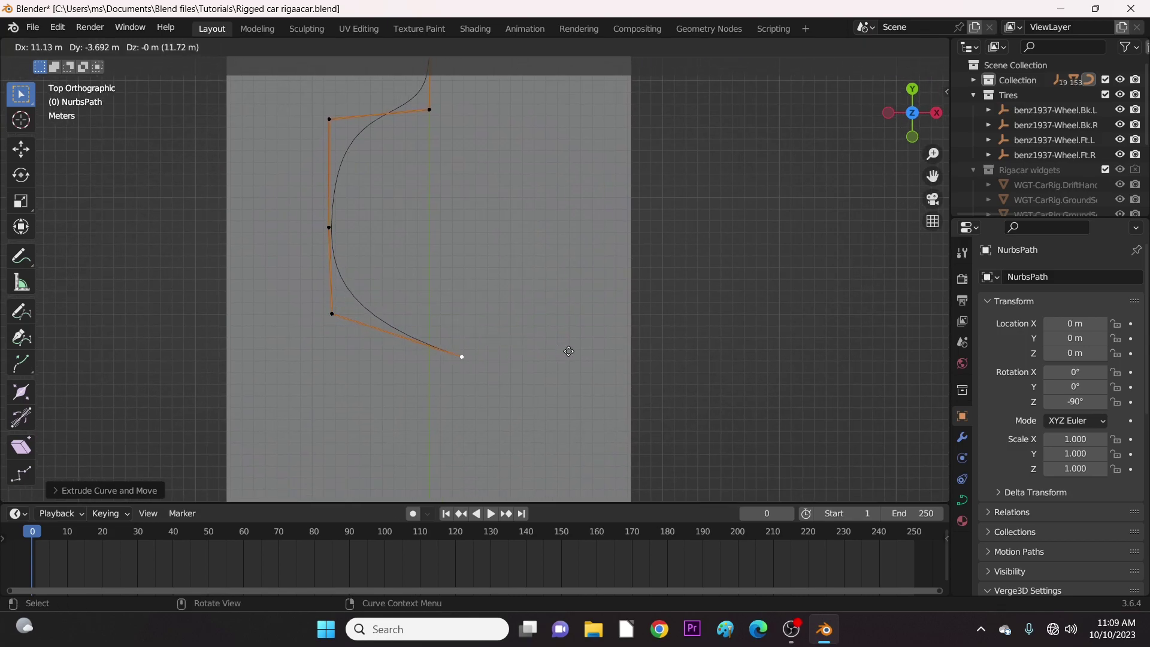
left_click(512, 321)
key("e")
left_click(631, 328)
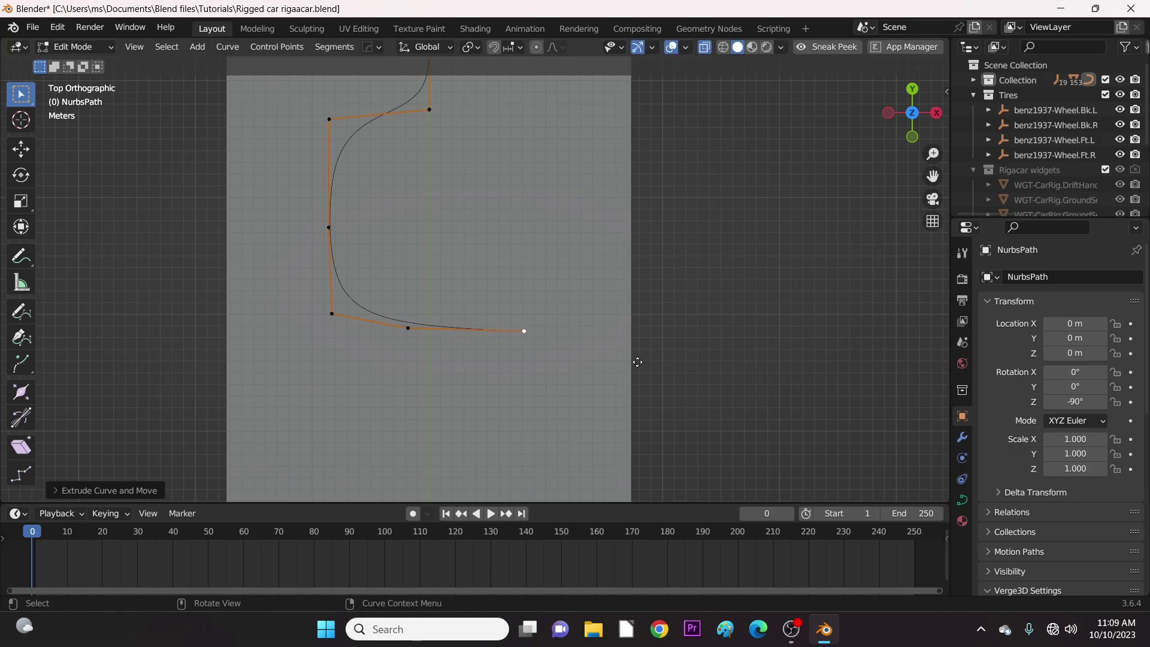
key("e")
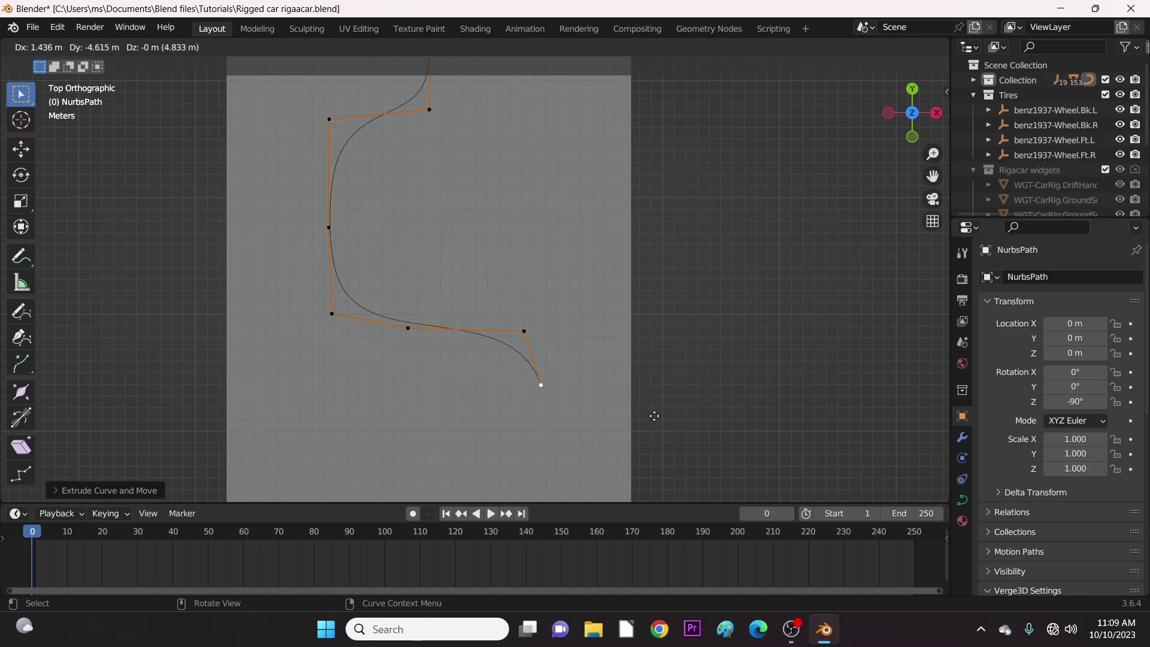
left_click(654, 416)
Step: Extrude a final point and orbit to inspect the winding curve on the ground plane
middle_click_drag(637, 413, 626, 279, "shift")
key("e")
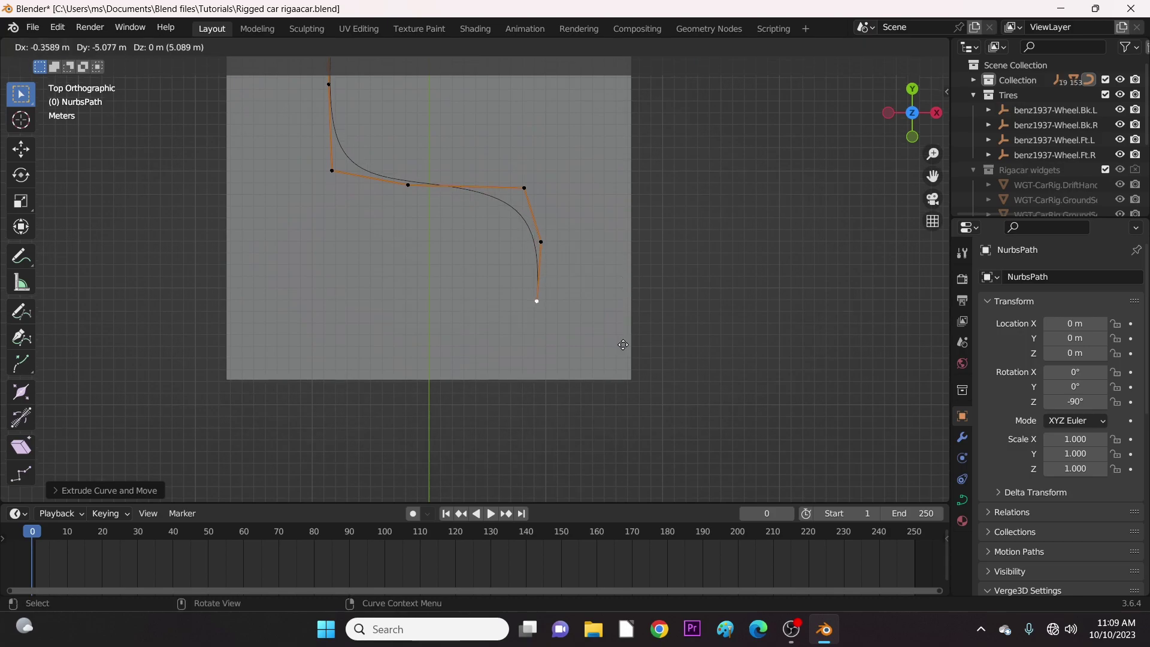
left_click(623, 346)
scroll(606, 264, "down", 1)
middle_click_drag(606, 264, 606, 429, "shift")
scroll(567, 346, "up", 3)
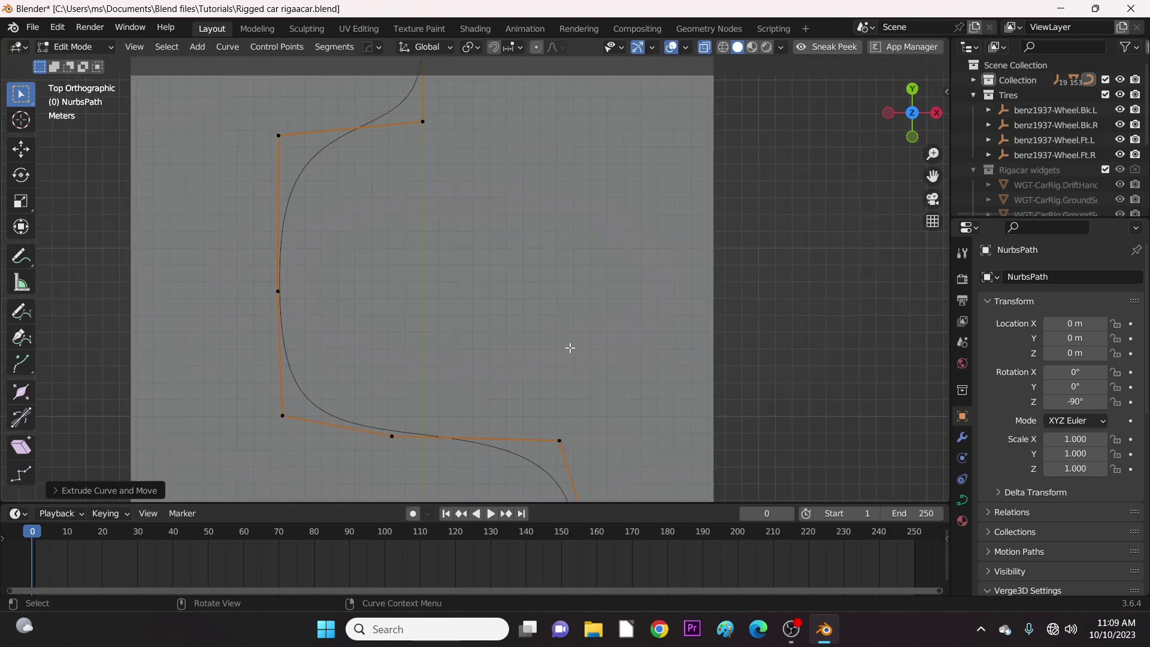
middle_click_drag(567, 346, 389, 224)
scroll(560, 231, "up", 2)
middle_click_drag(560, 231, 526, 246)
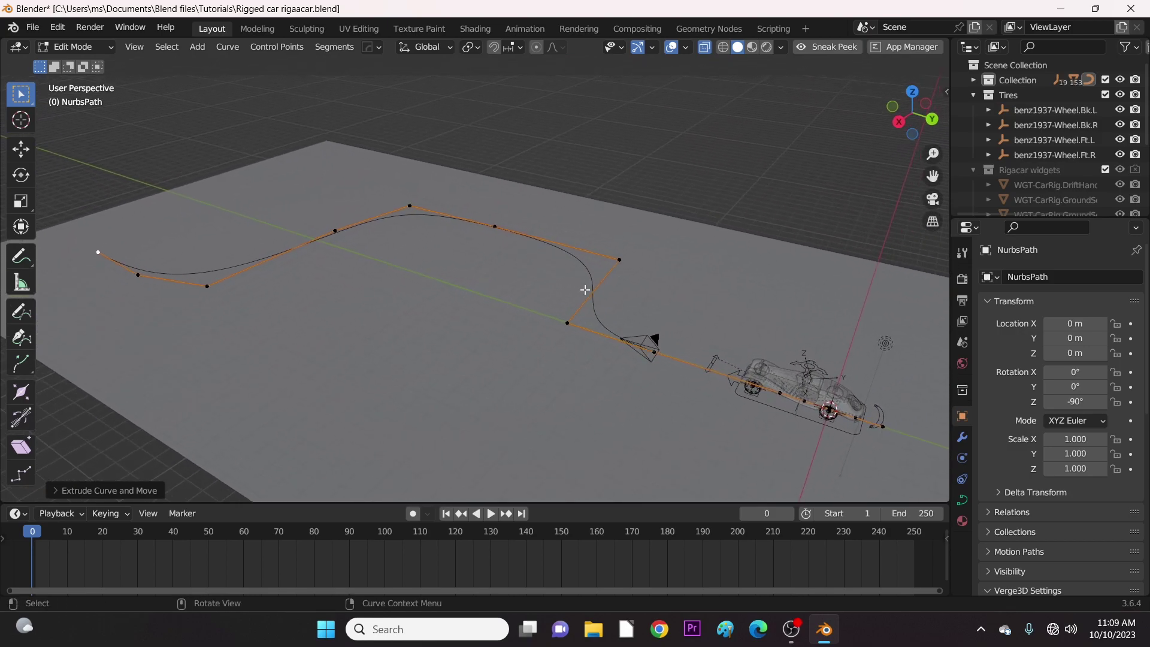
scroll(585, 290, "up", 3)
middle_click_drag(623, 312, 586, 304)
key("ctrl+Tab")
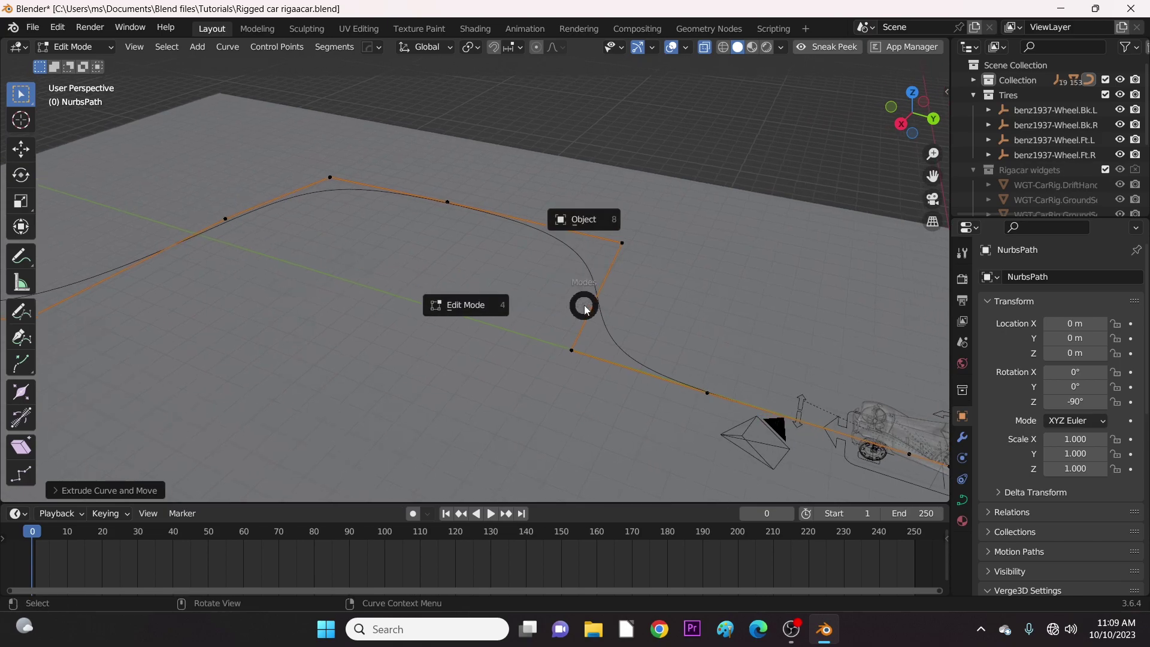
Step: Return to Object Mode and apply the NurbsPath's rotation so Z reads 0°
left_click(586, 220)
scroll(584, 272, "down", 5)
scroll(568, 271, "up", 2)
scroll(568, 270, "up", 5)
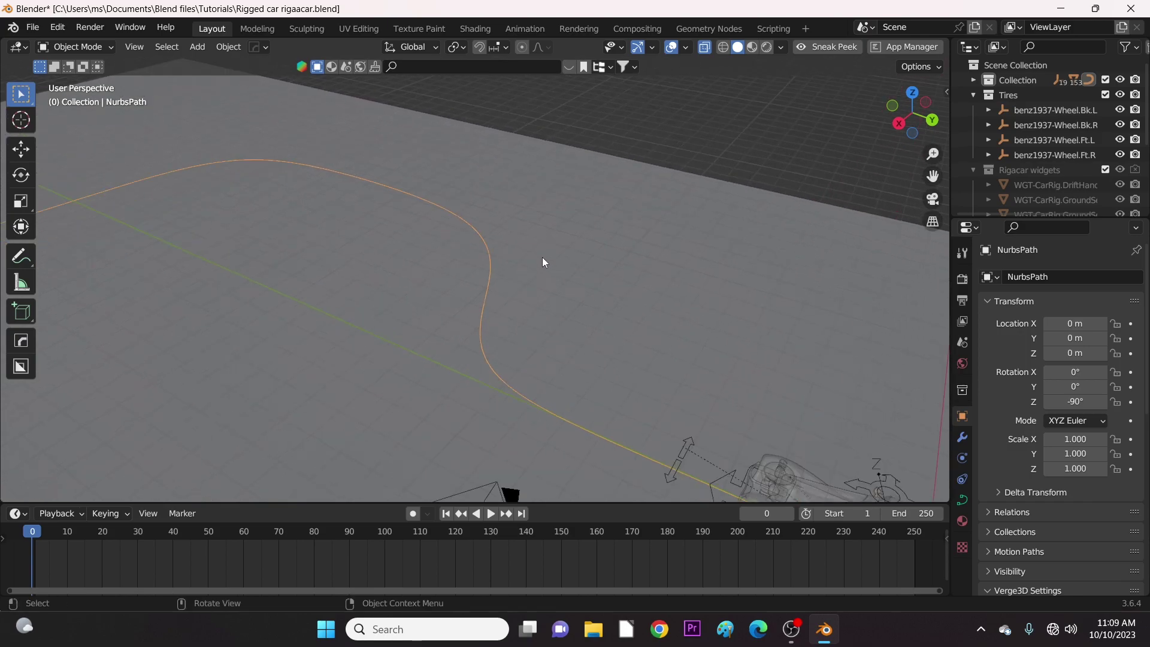
scroll(534, 252, "down", 3)
key("n")
key("n")
key("ctrl+a")
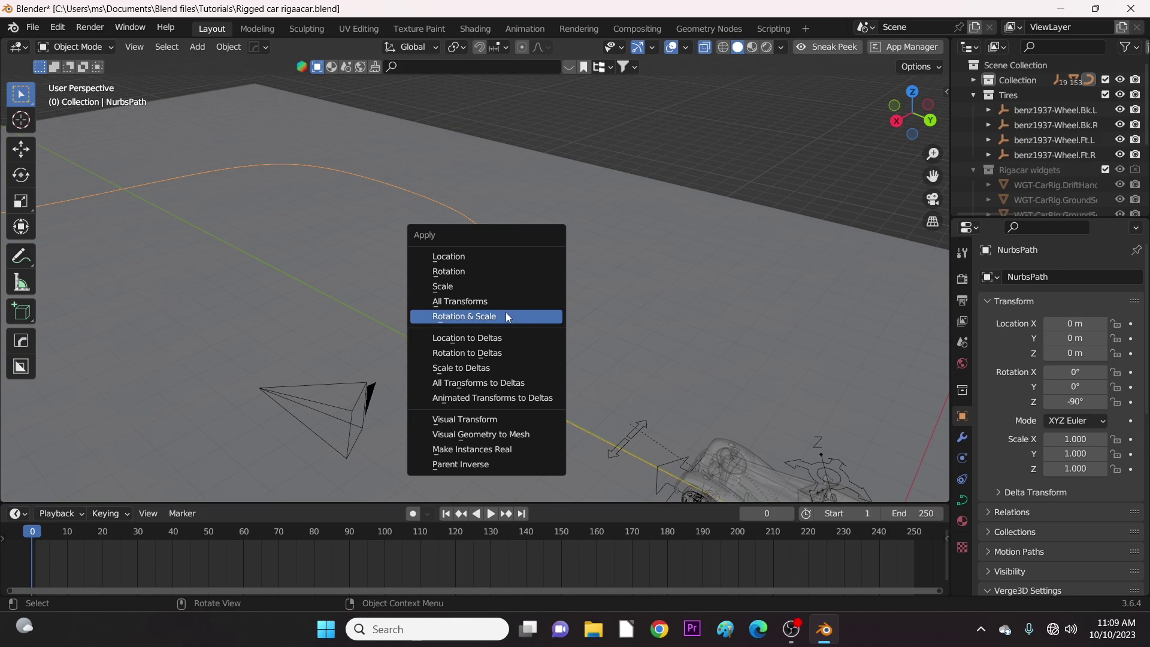
left_click(483, 275)
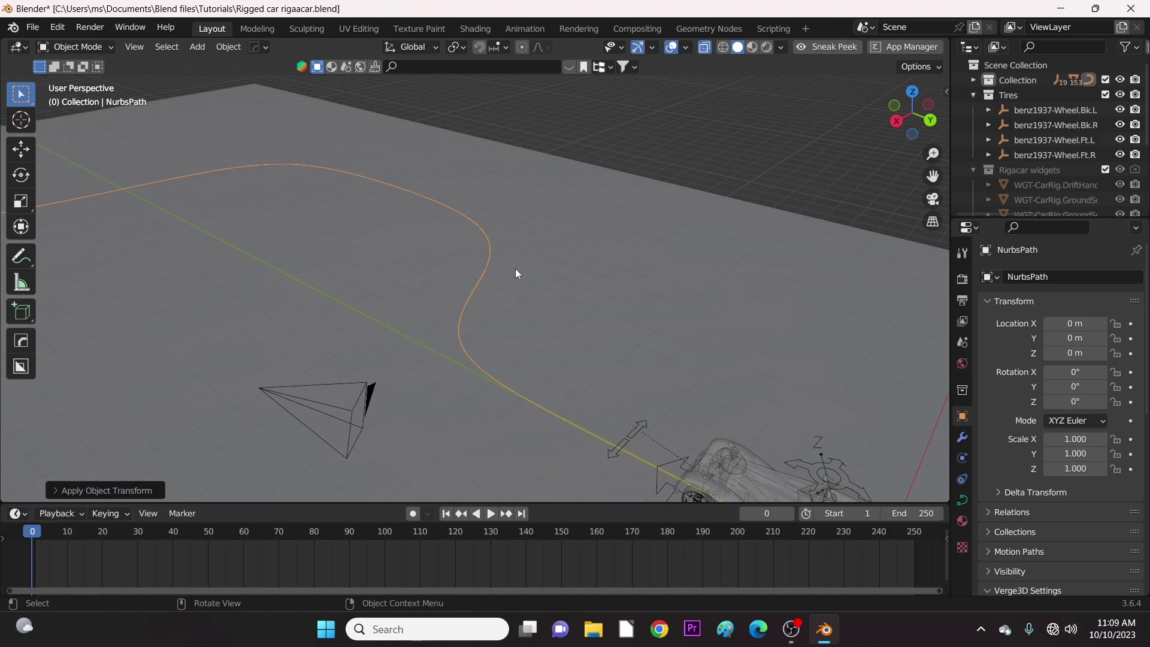
Step: Check the applied transform values in the N panel, then turn off X-ray
key("n")
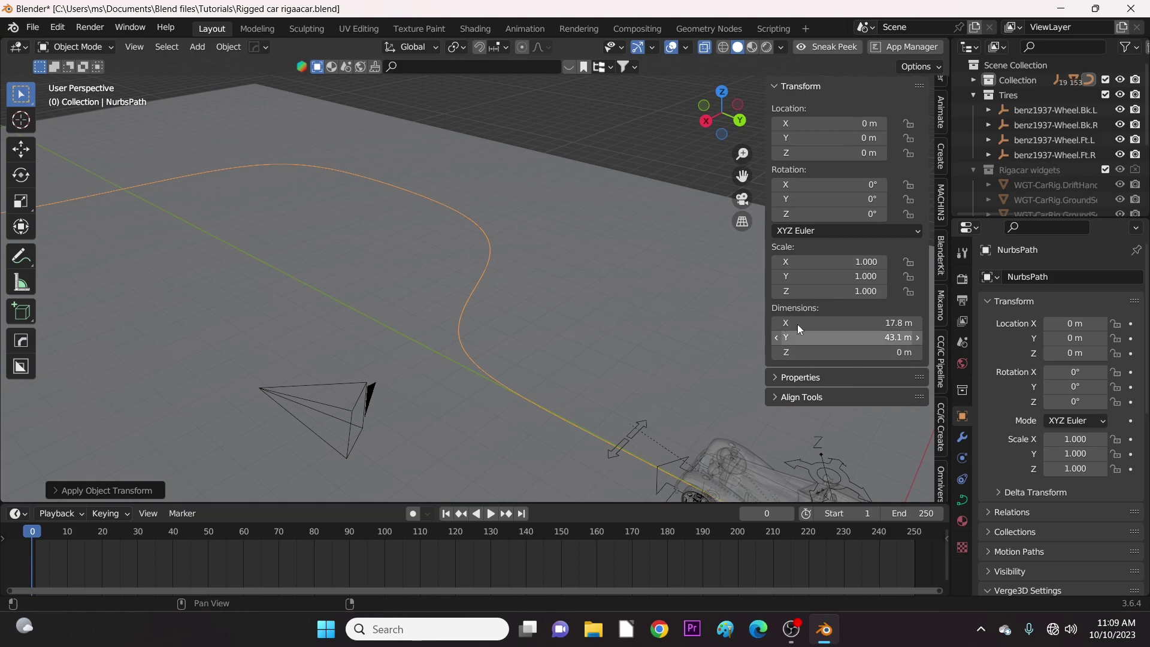
key("n")
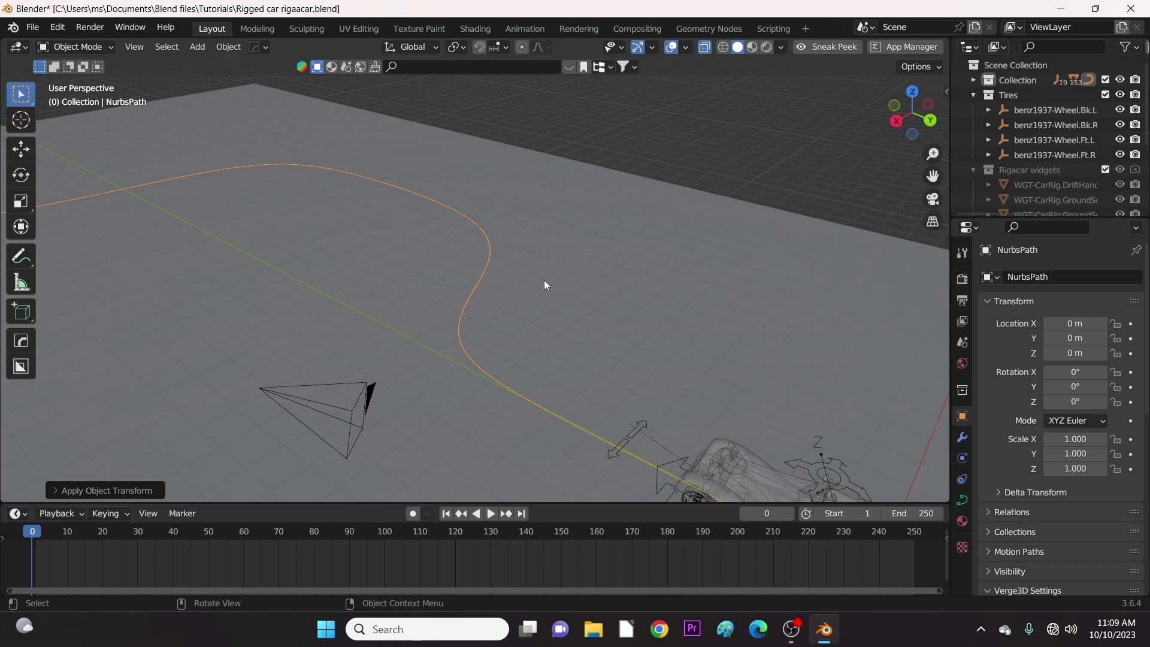
middle_click_drag(462, 403, 428, 322)
scroll(495, 351, "up", 3)
middle_click_drag(504, 375, 463, 336)
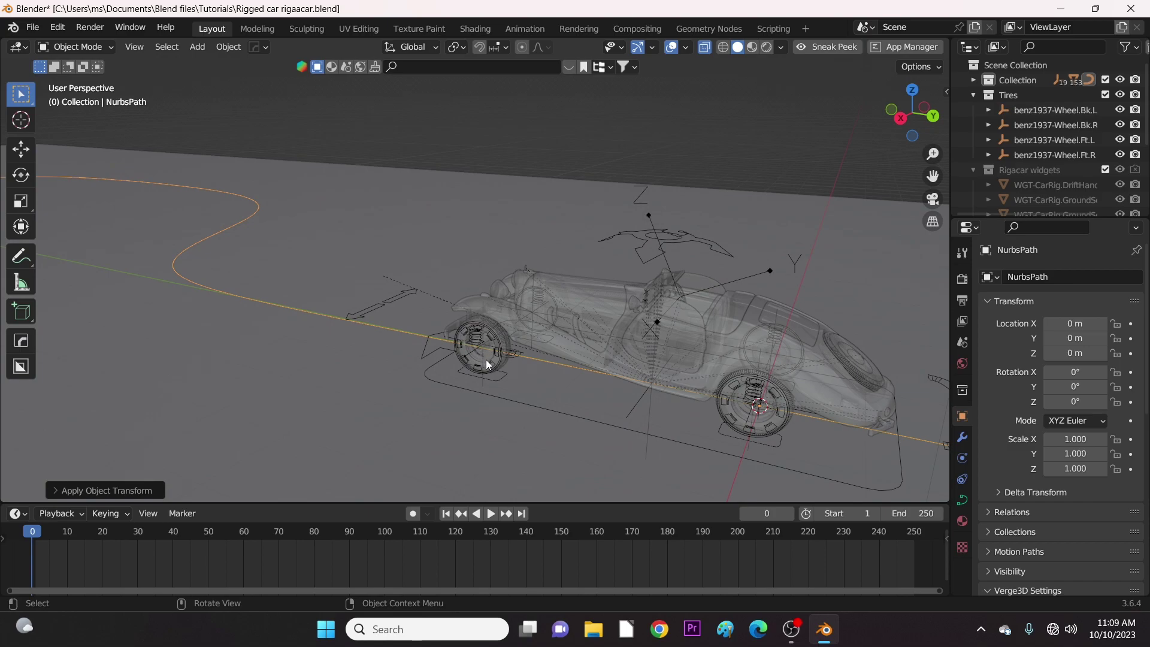
key("alt+z")
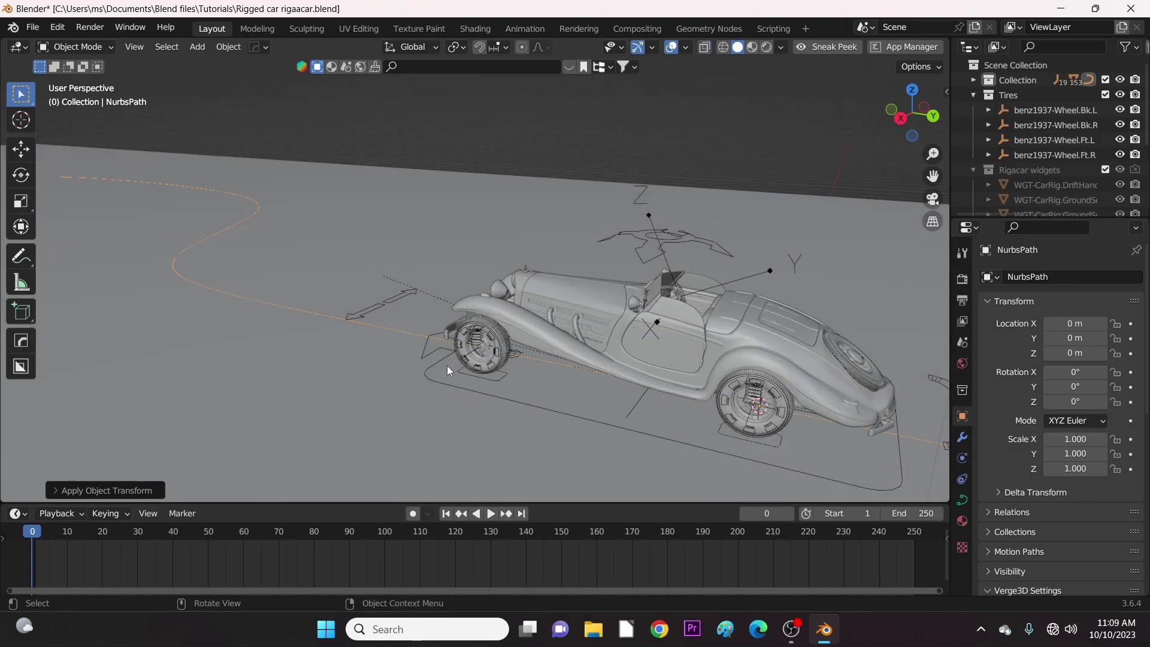
Step: Switch the Car Rig armature to Pose Mode and select its Root bone
left_click(636, 238)
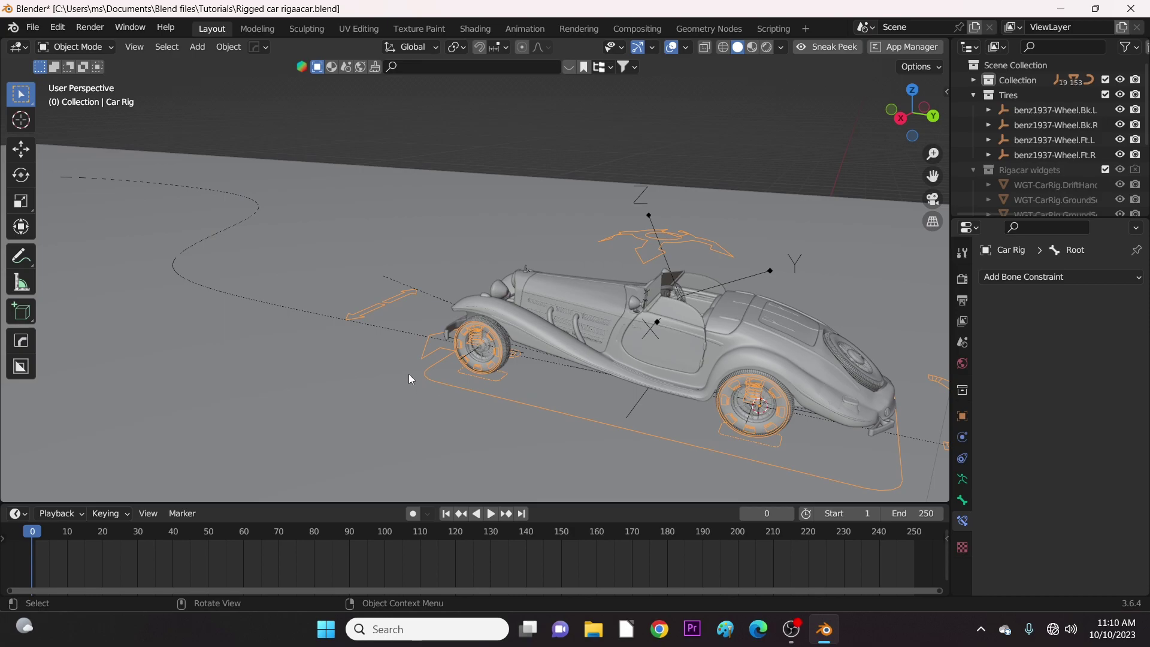
key("ctrl+Tab")
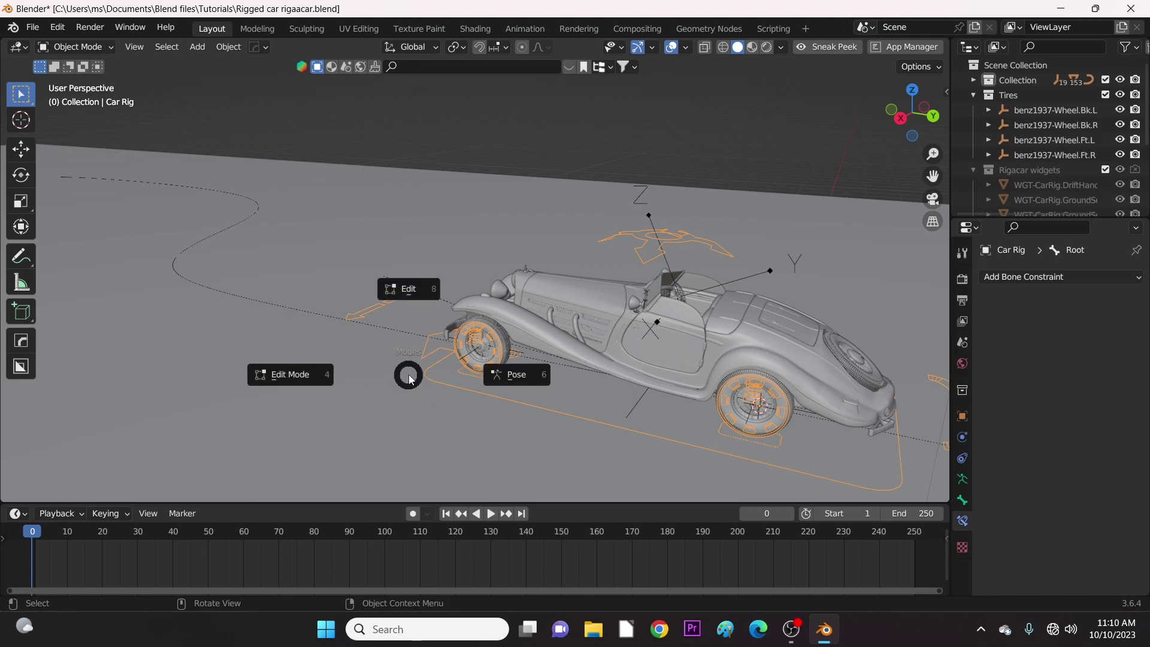
left_click(517, 380)
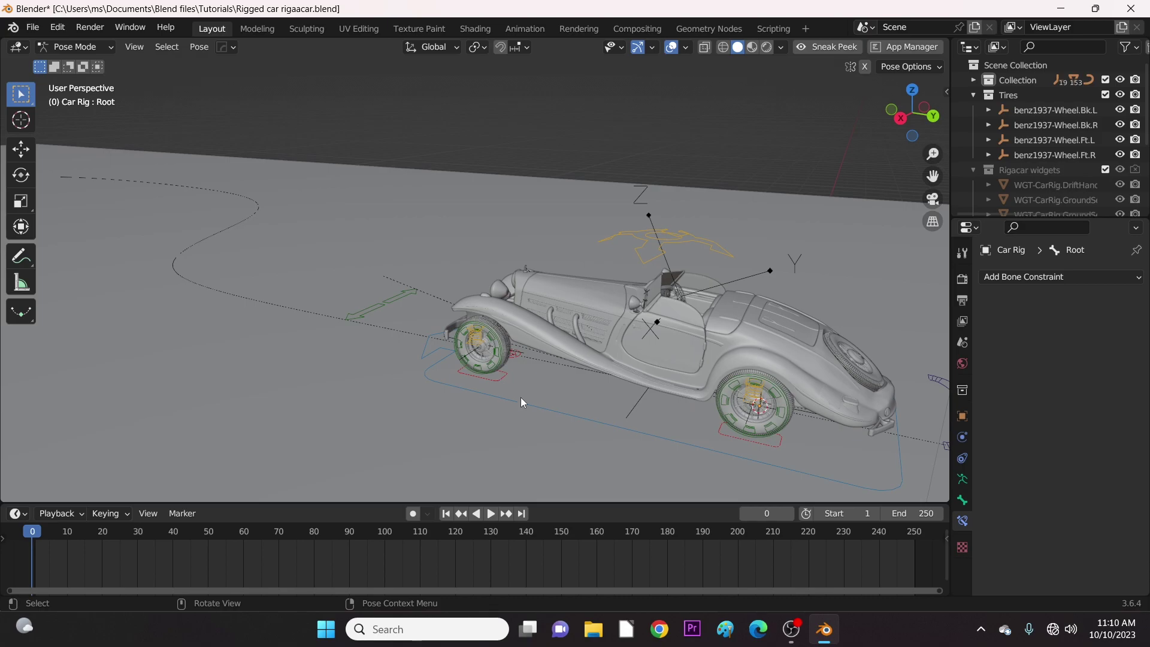
middle_click_drag(534, 409, 418, 380, "shift")
left_click(351, 343)
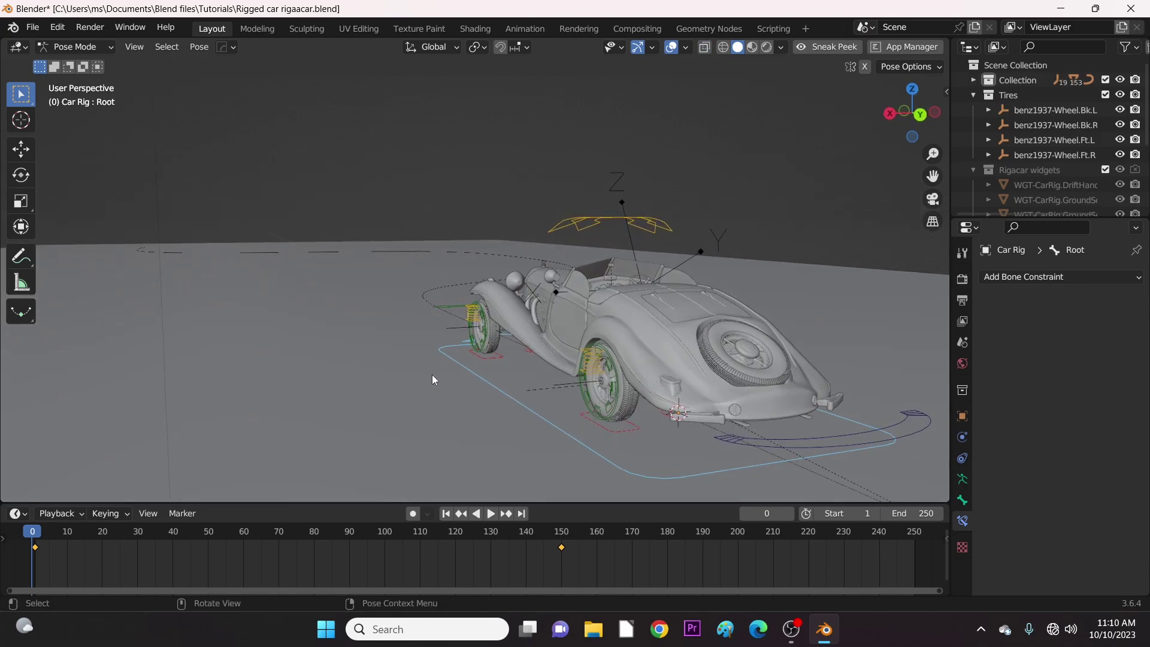
middle_click_drag(489, 373, 461, 363, "shift")
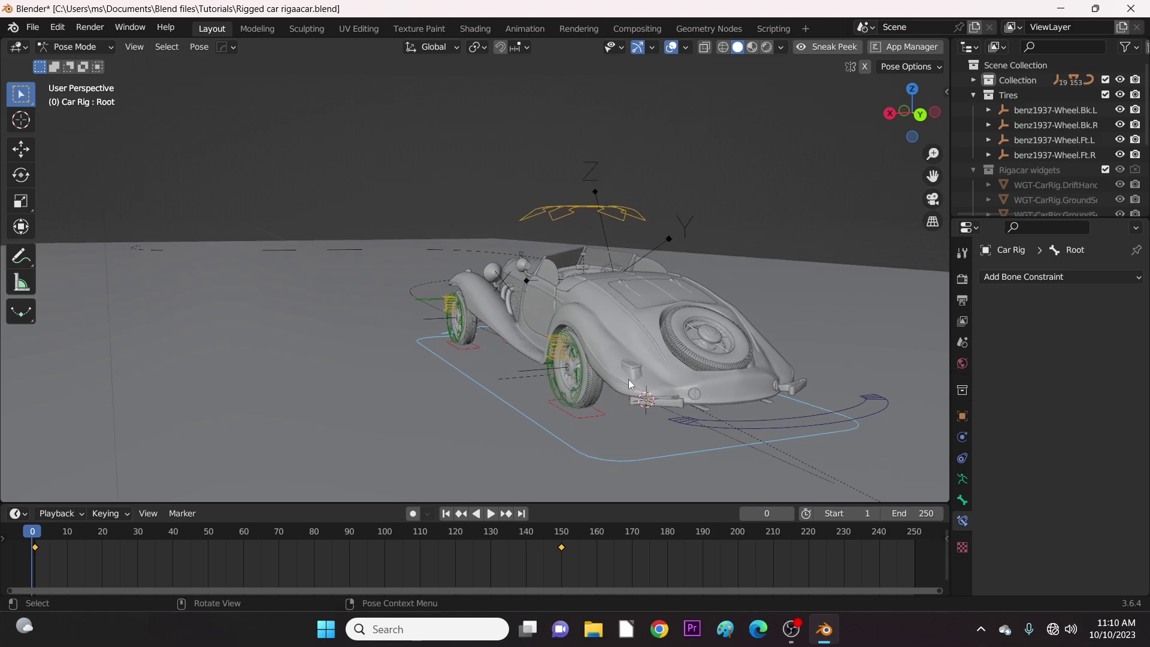
Step: Add a Follow Path bone constraint targeting NurbsPath and adjust its offset
left_click(1070, 278)
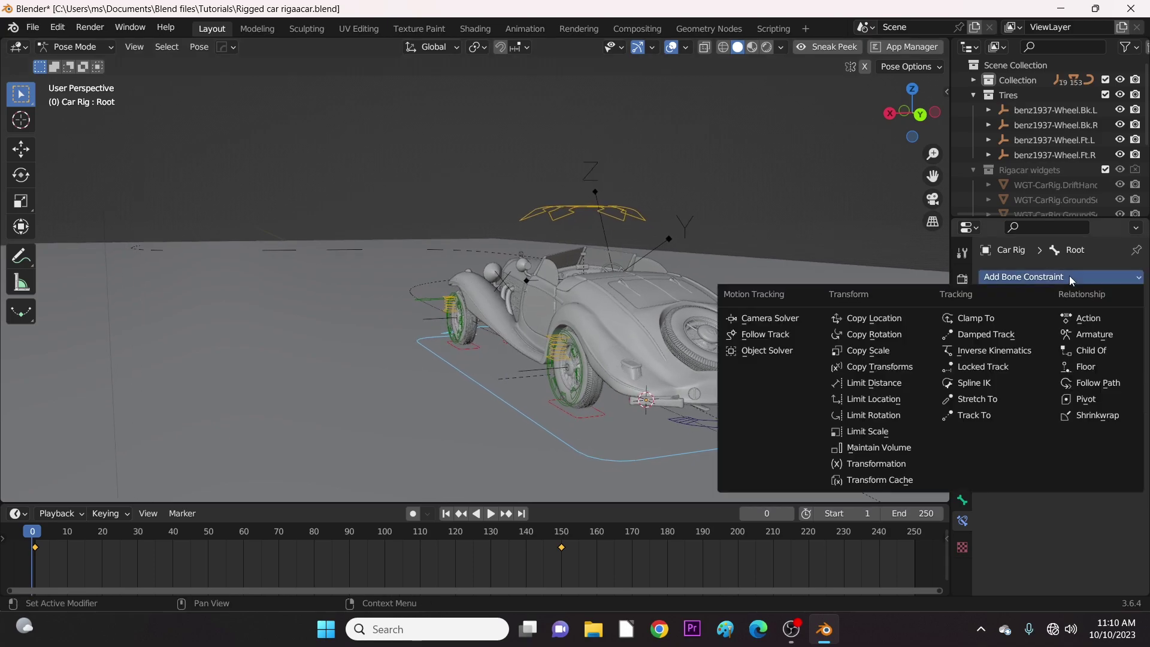
left_click(1083, 384)
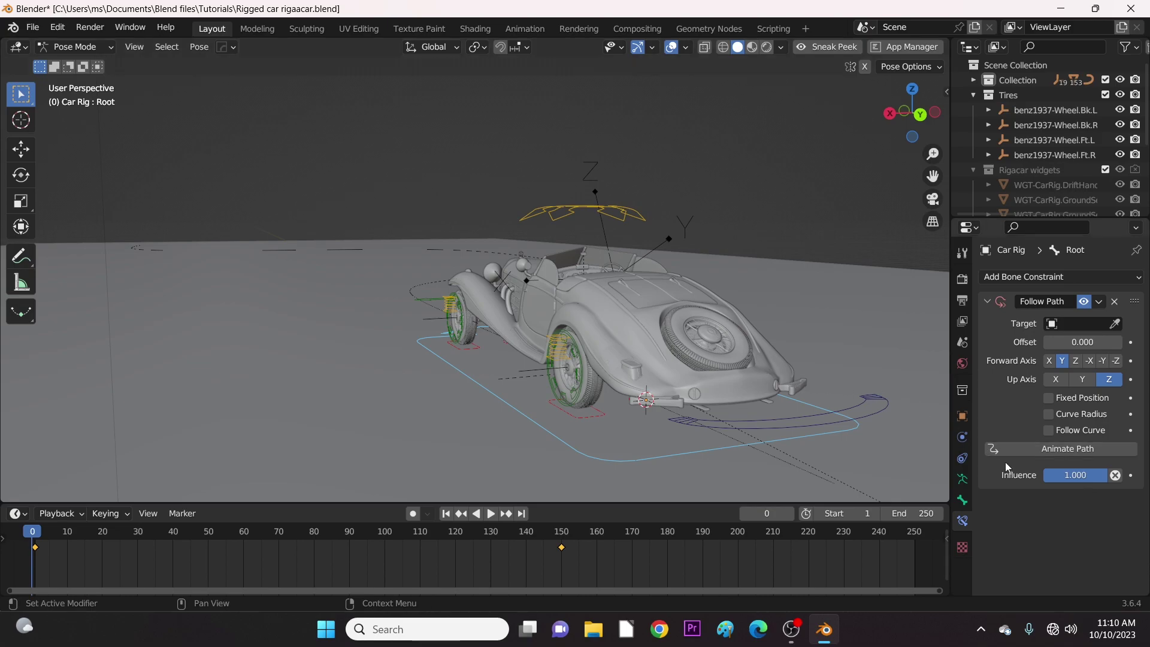
left_click(1071, 325)
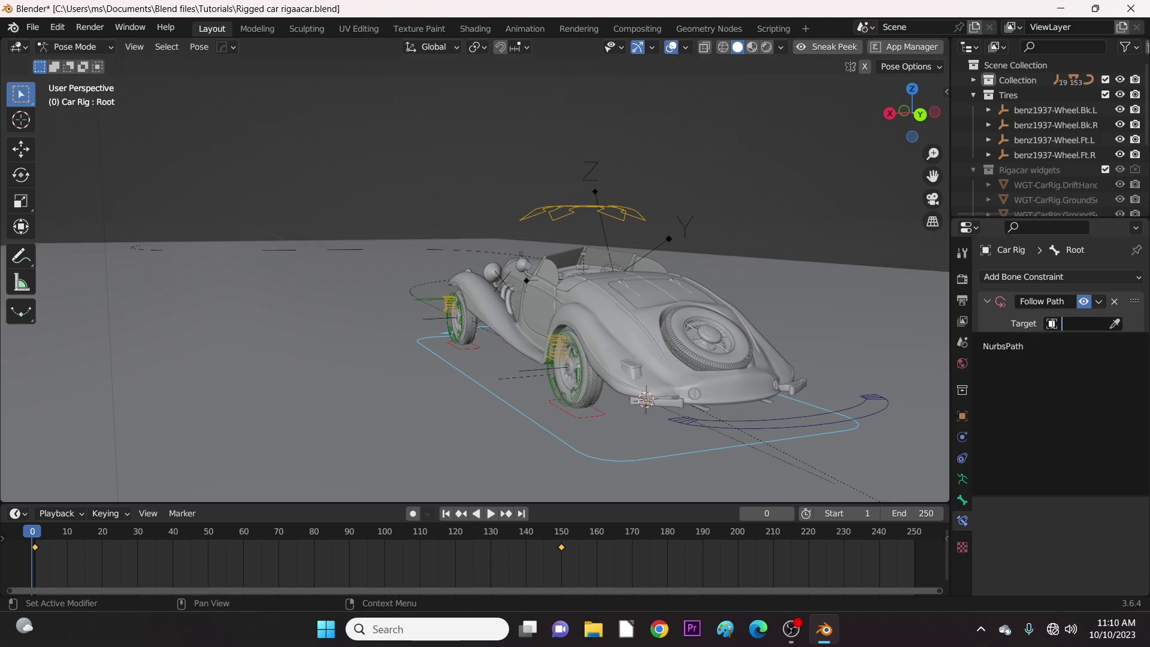
left_click(1009, 347)
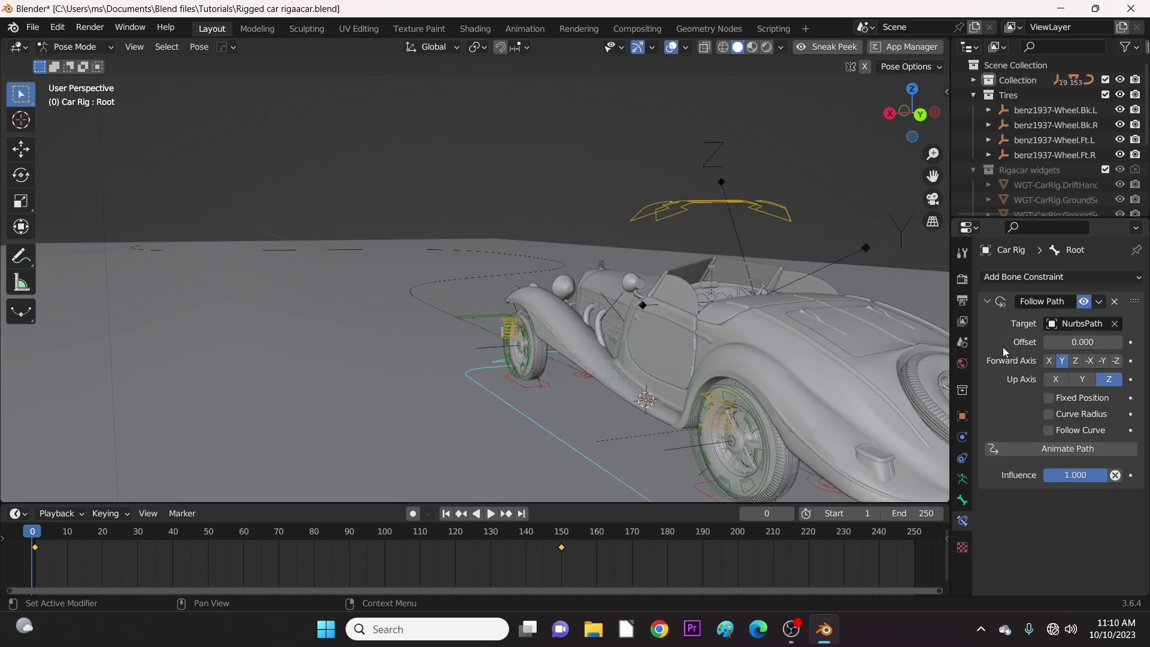
middle_click_drag(720, 354, 725, 387)
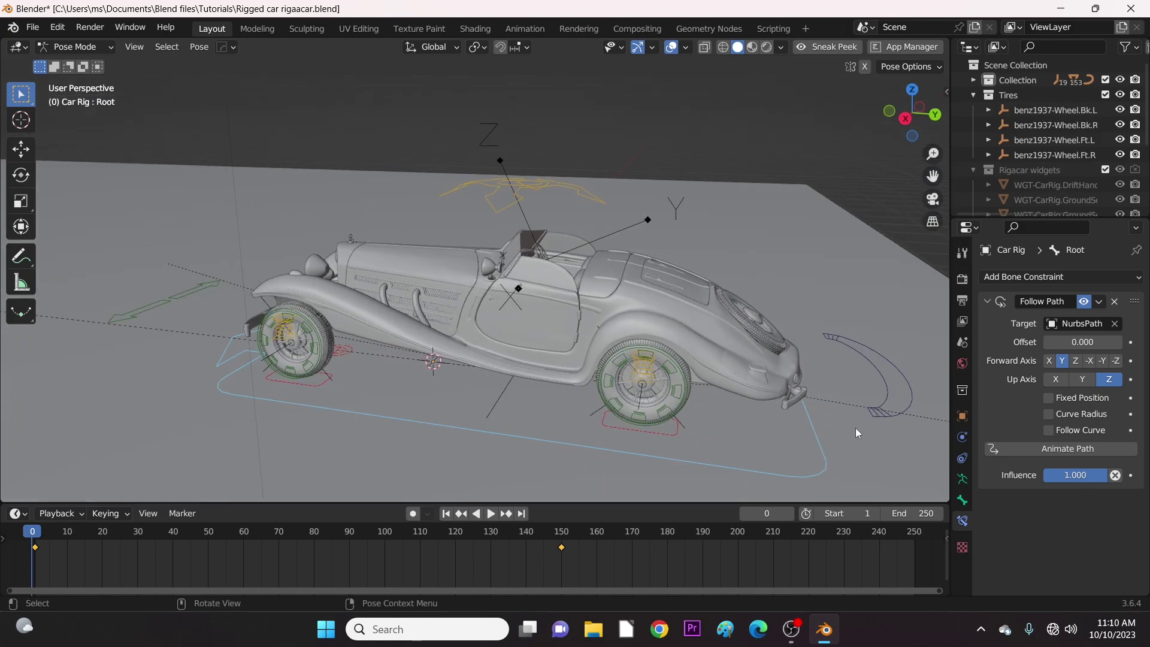
mouse_move(1066, 342)
left_mouse_down()
mouse_move(949, 342)
mouse_move(1066, 342)
left_mouse_up()
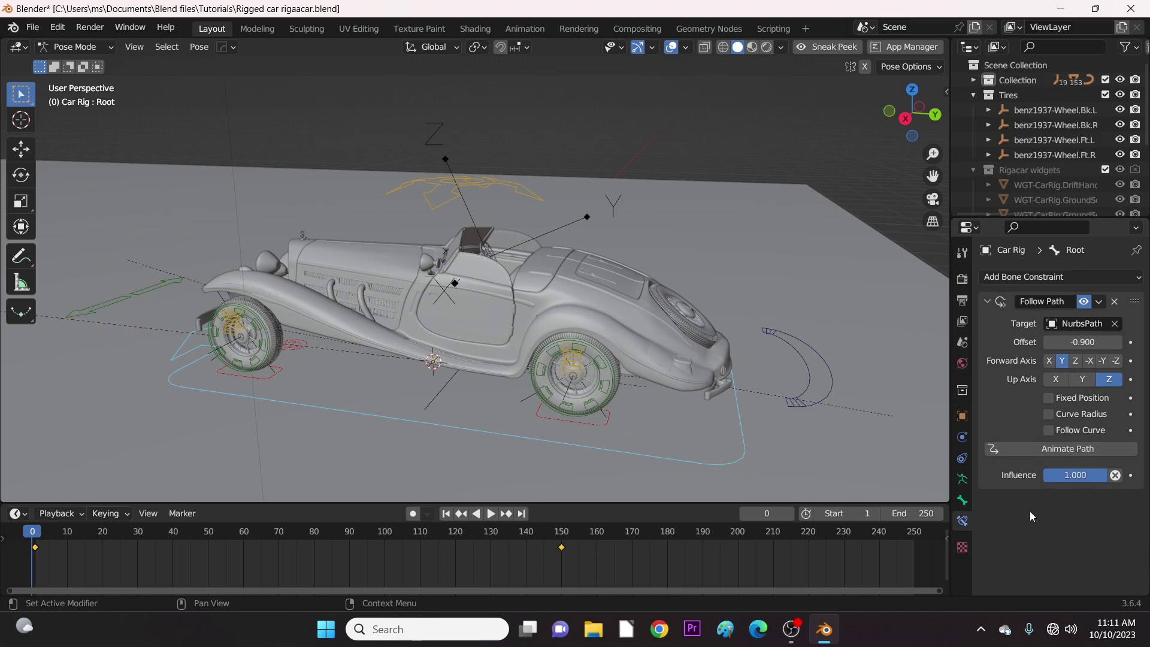
Step: Test Fixed Position by sliding the car along the path, then untick it and set Offset to 3.2
left_click(1049, 399)
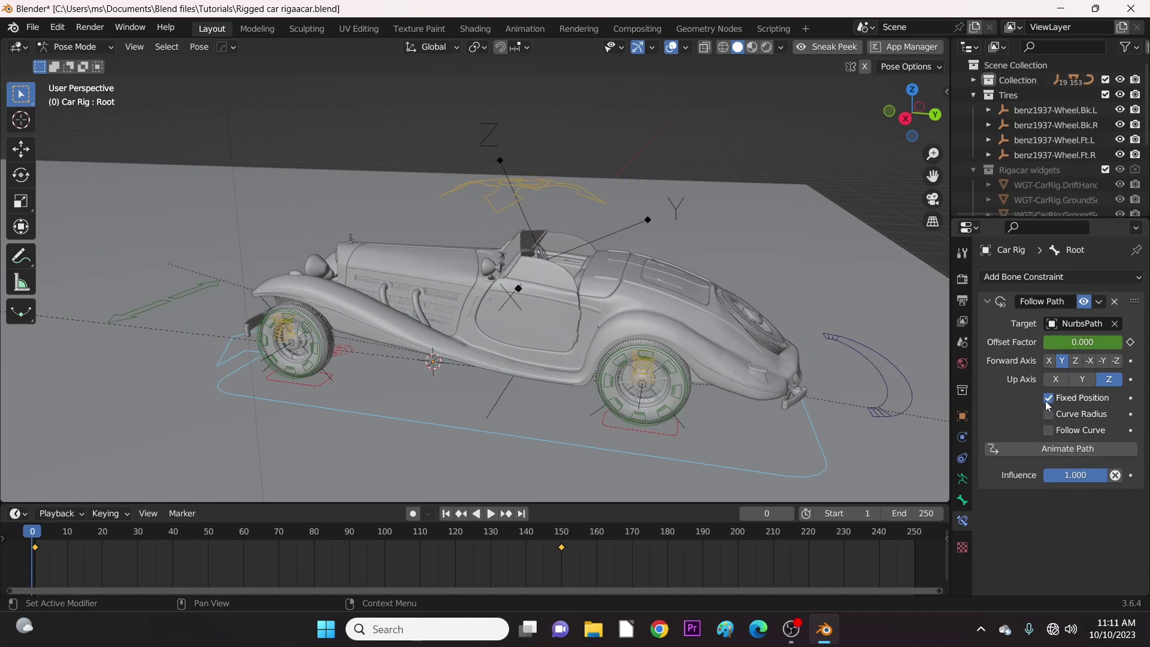
scroll(755, 401, "down", 10)
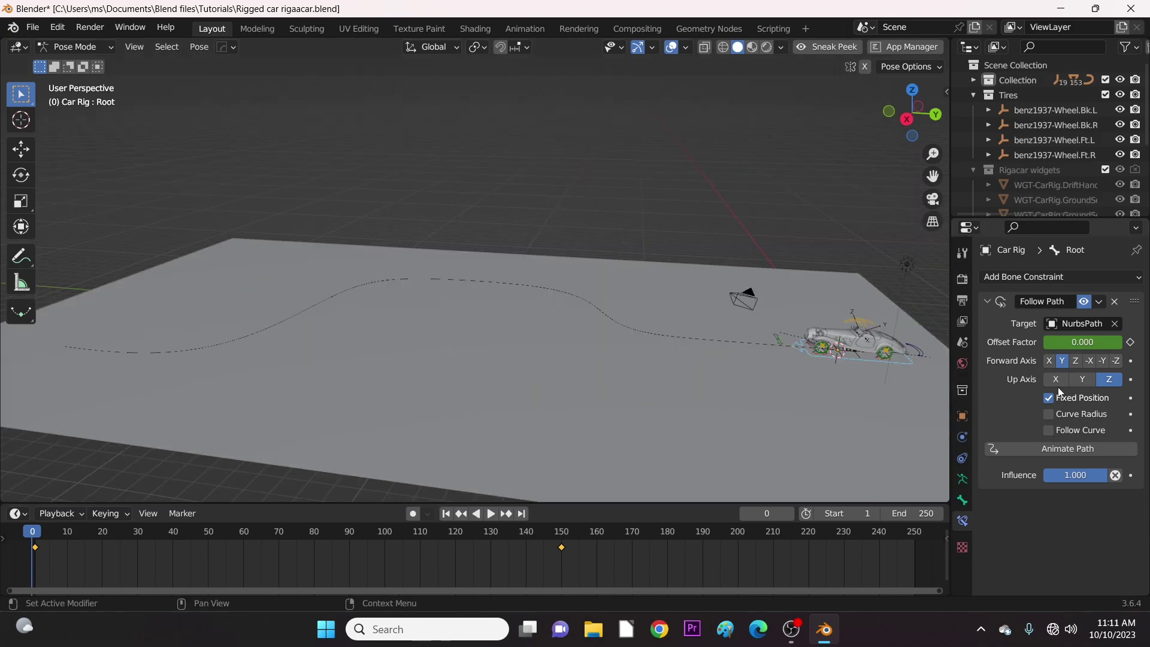
left_click_drag(1073, 341, 1148, 342)
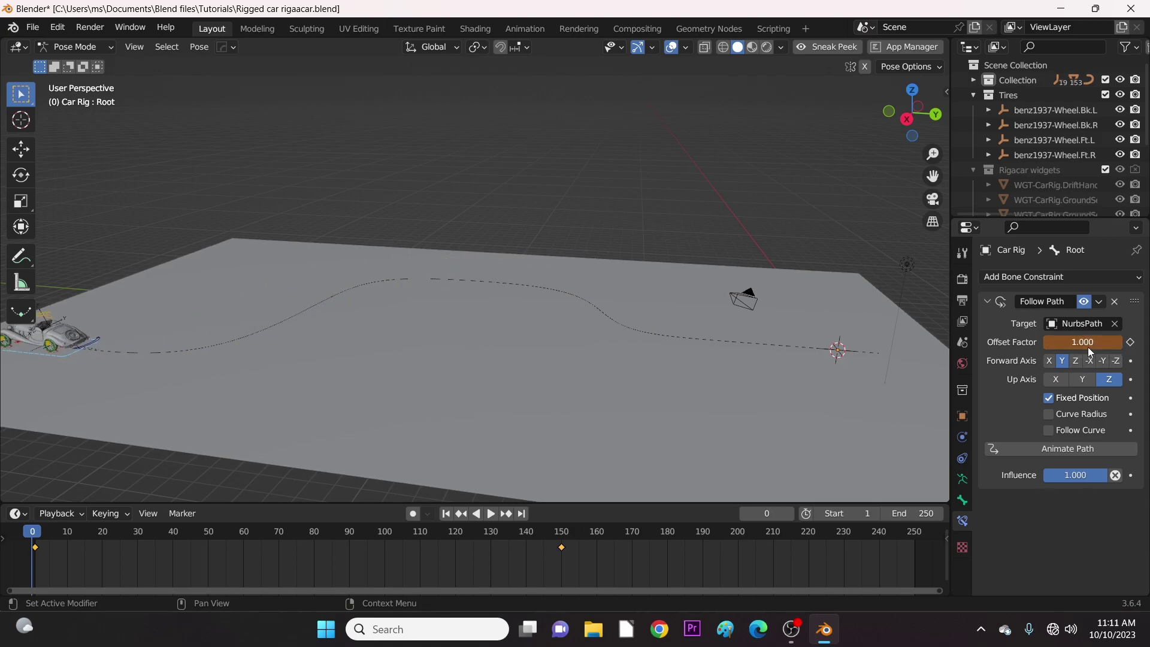
left_click_drag(1116, 343, 1048, 342)
left_click(1050, 399)
middle_click_drag(806, 400, 596, 373, "shift")
scroll(695, 361, "up", 2)
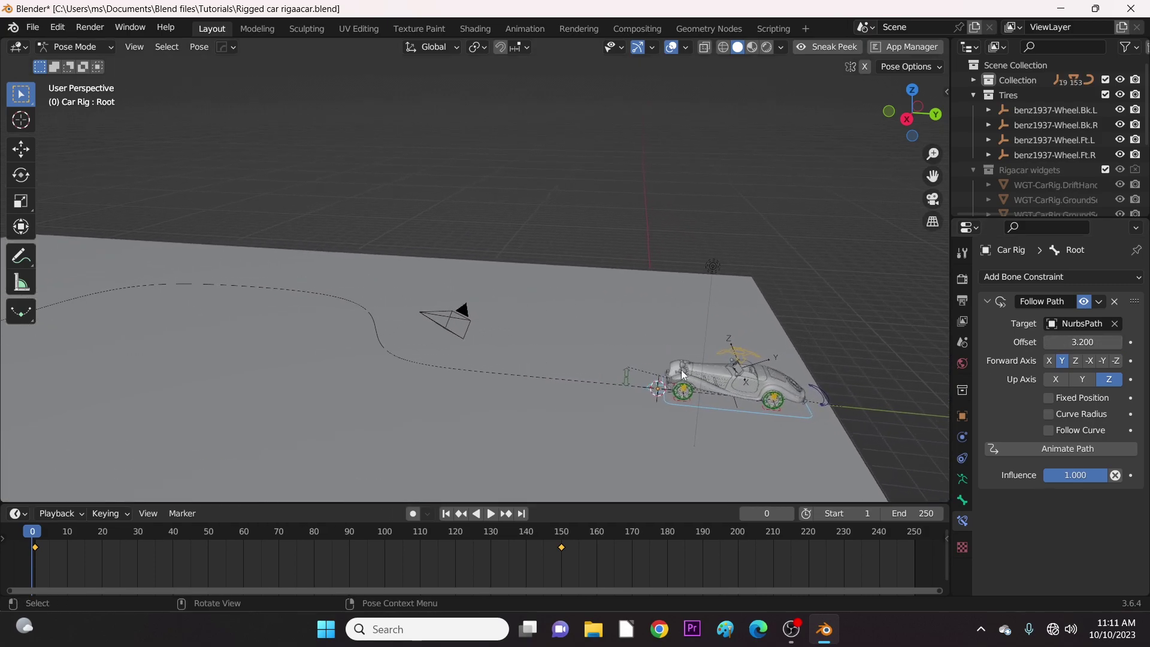
Step: Set the Follow Path Offset to 0.000, keyframe it at the start, and preview
left_click(1079, 342)
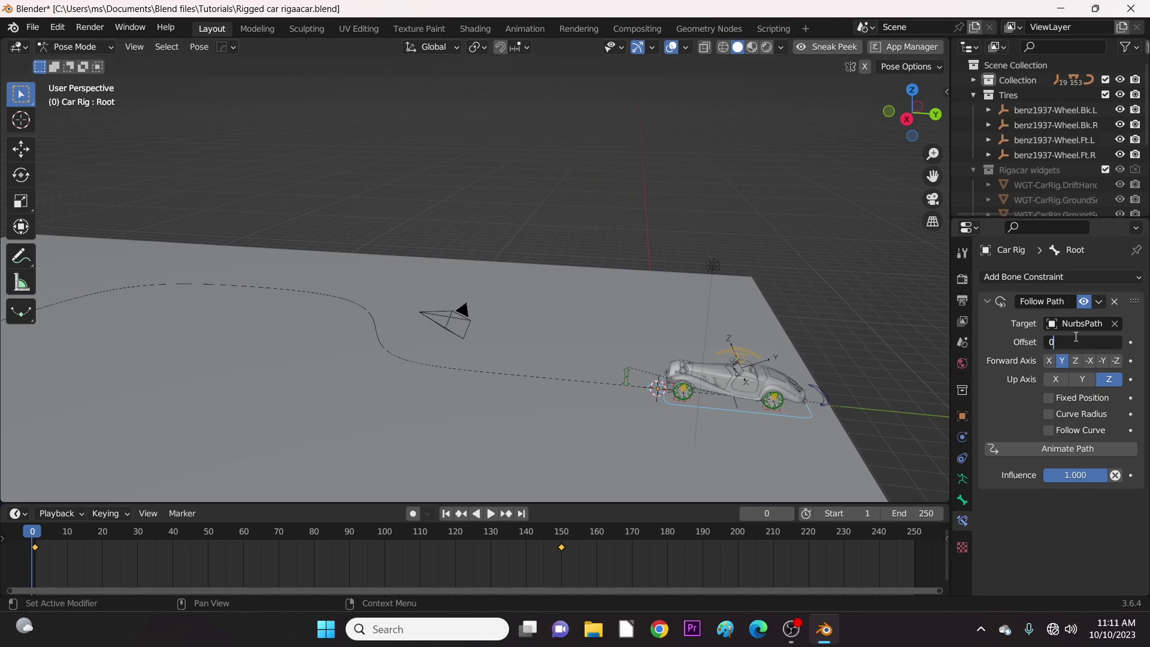
key("Return")
key("KP_Decimal")
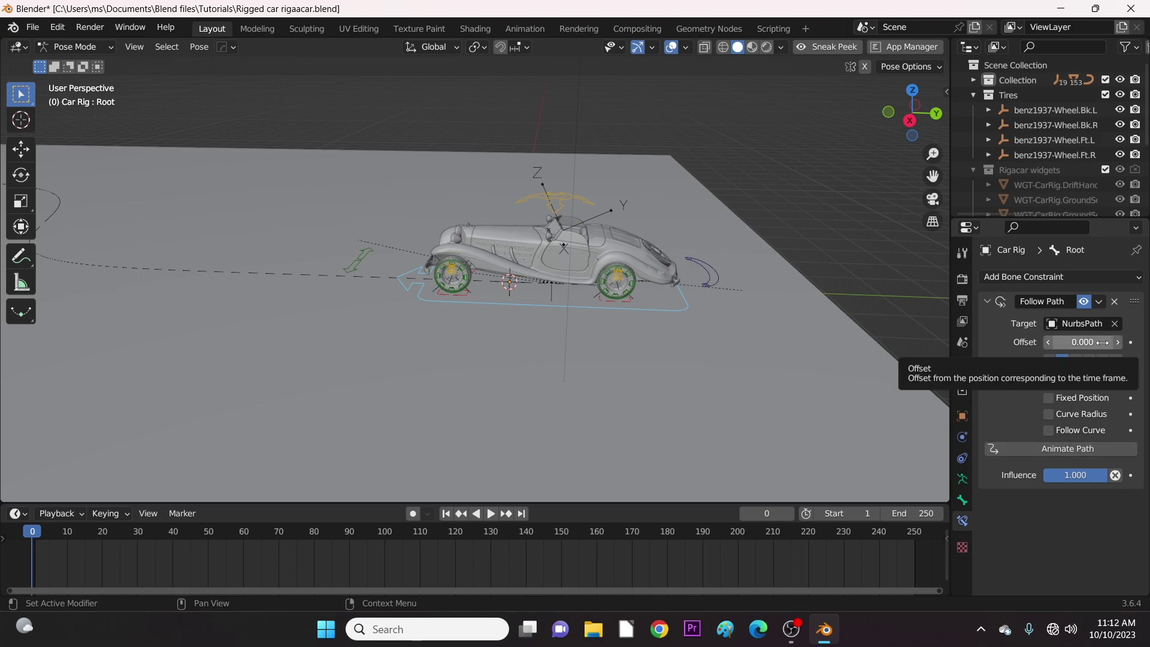
key("i")
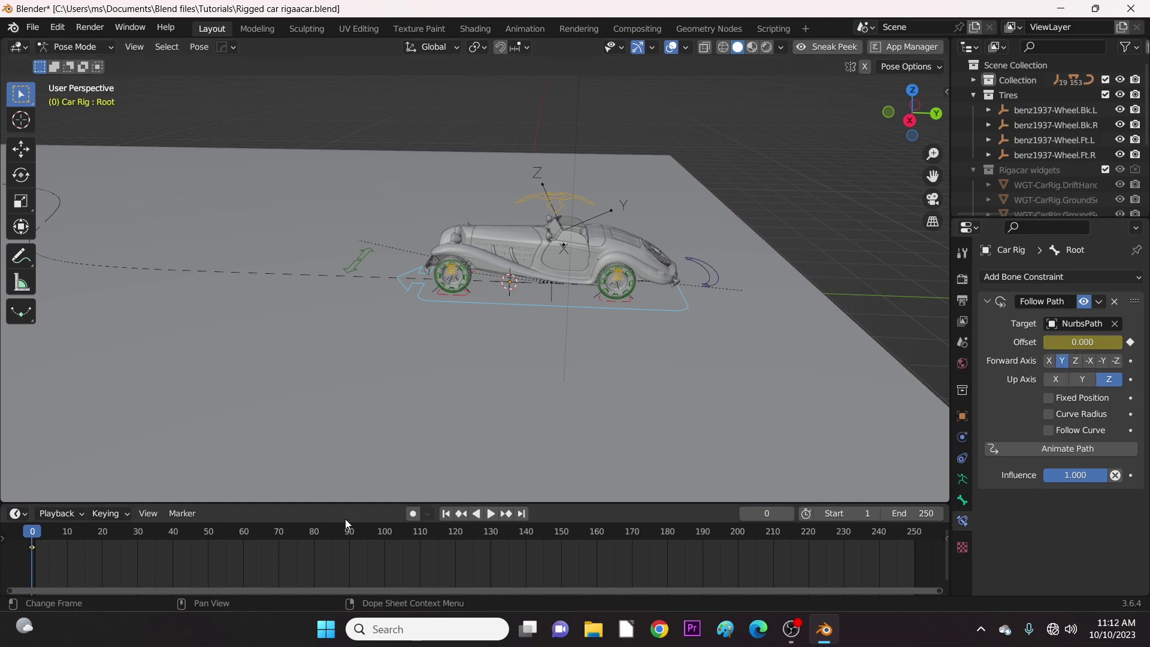
key("space")
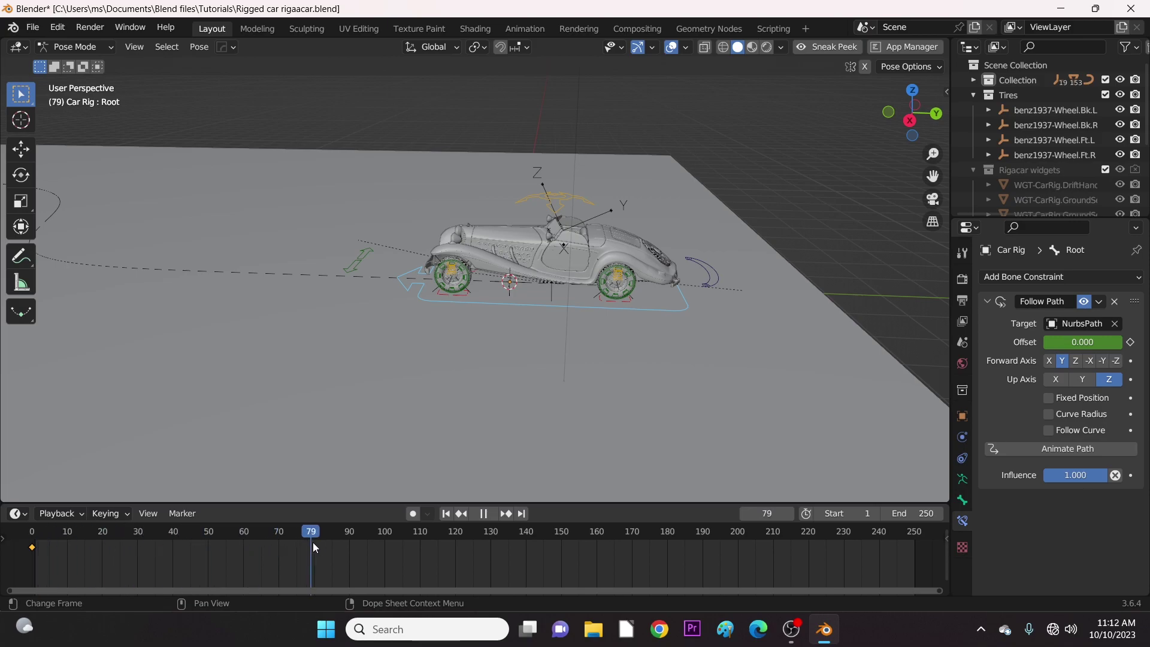
left_click_drag(383, 540, 449, 542)
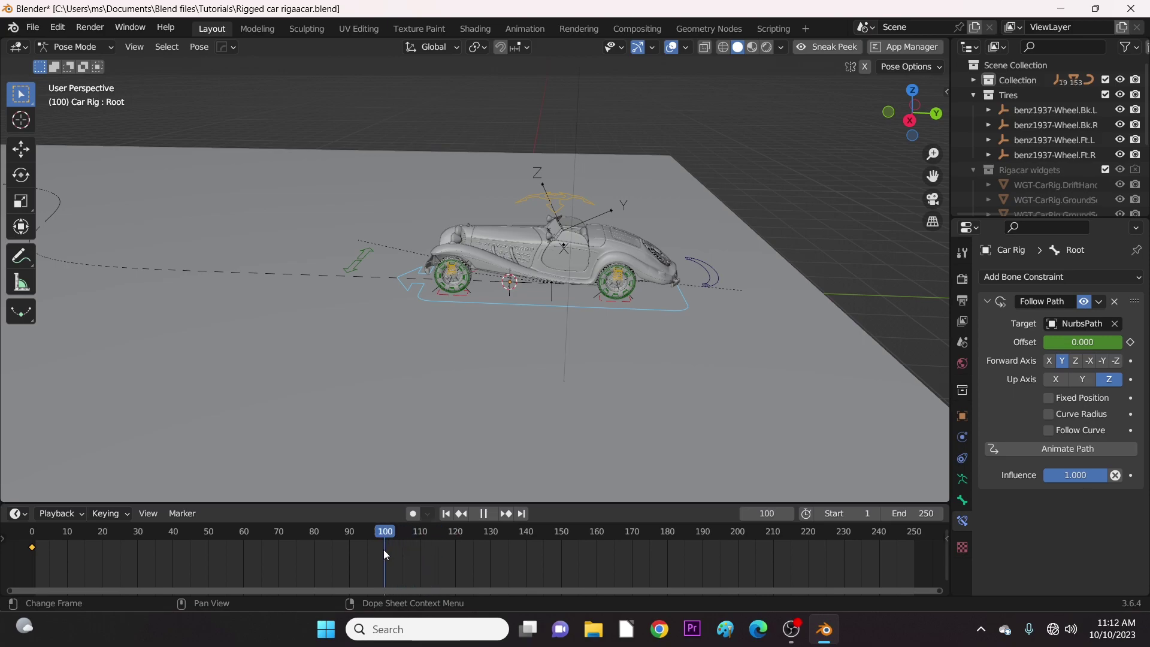
key("space")
middle_click_drag(443, 420, 467, 410)
Step: At frame 150, set Offset to -94.400, keyframe it, and play back the motion
key("space")
left_click_drag(387, 534, 562, 528)
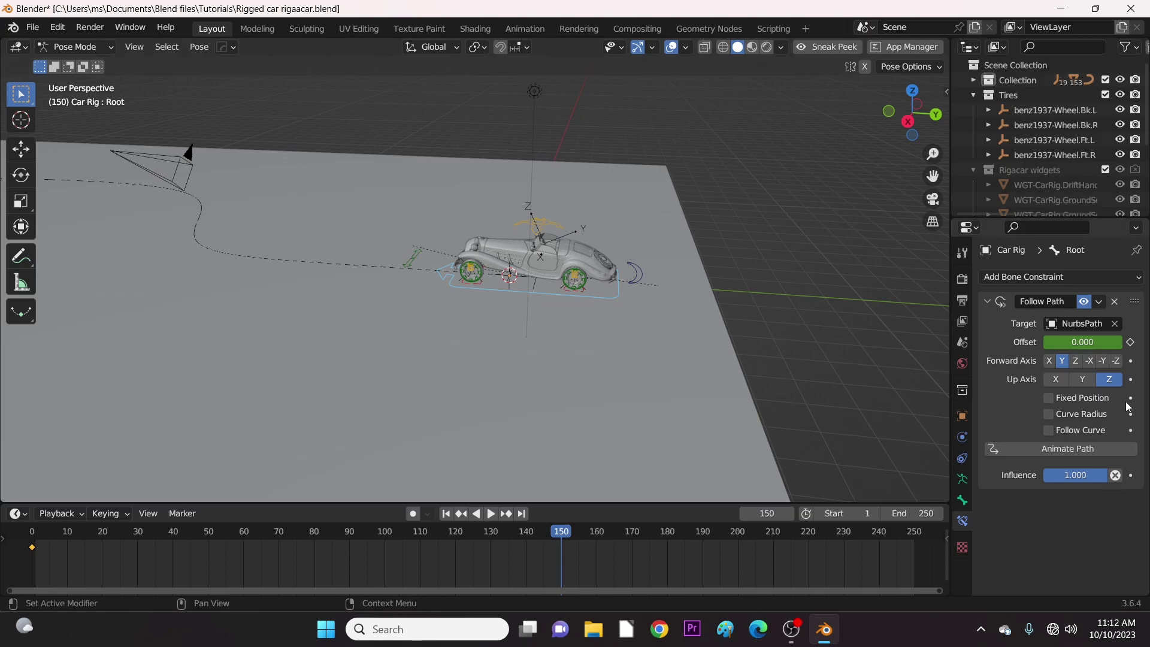
left_click_drag(1066, 342, 973, 342)
middle_click_drag(198, 322, 735, 360)
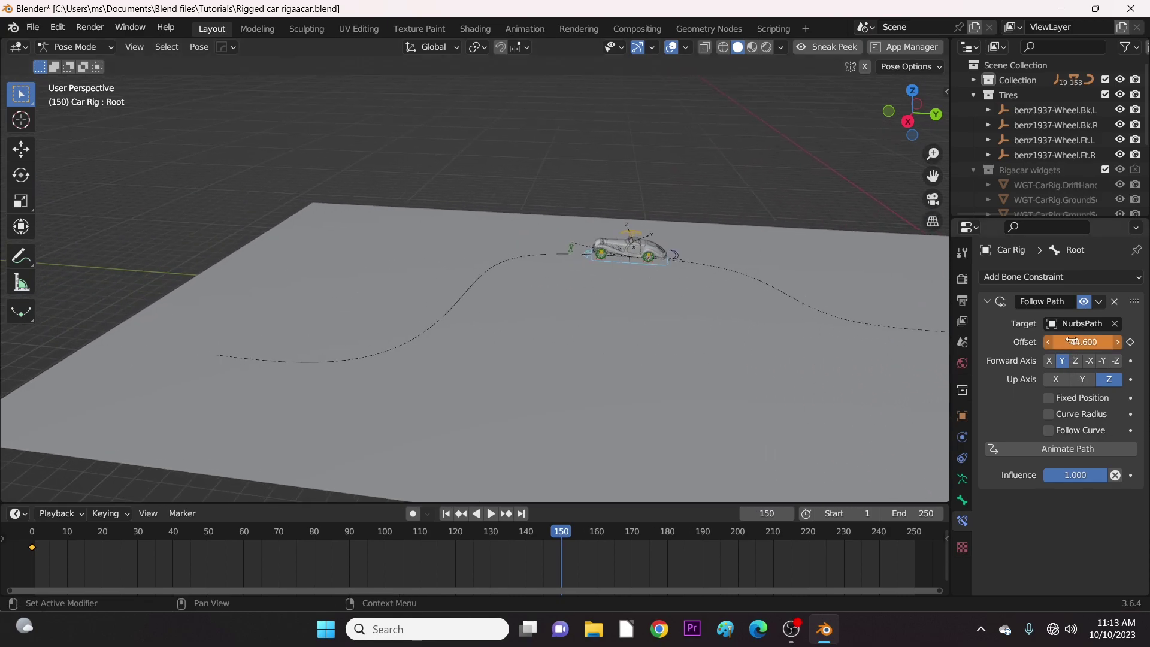
left_click_drag(1083, 342, 977, 342)
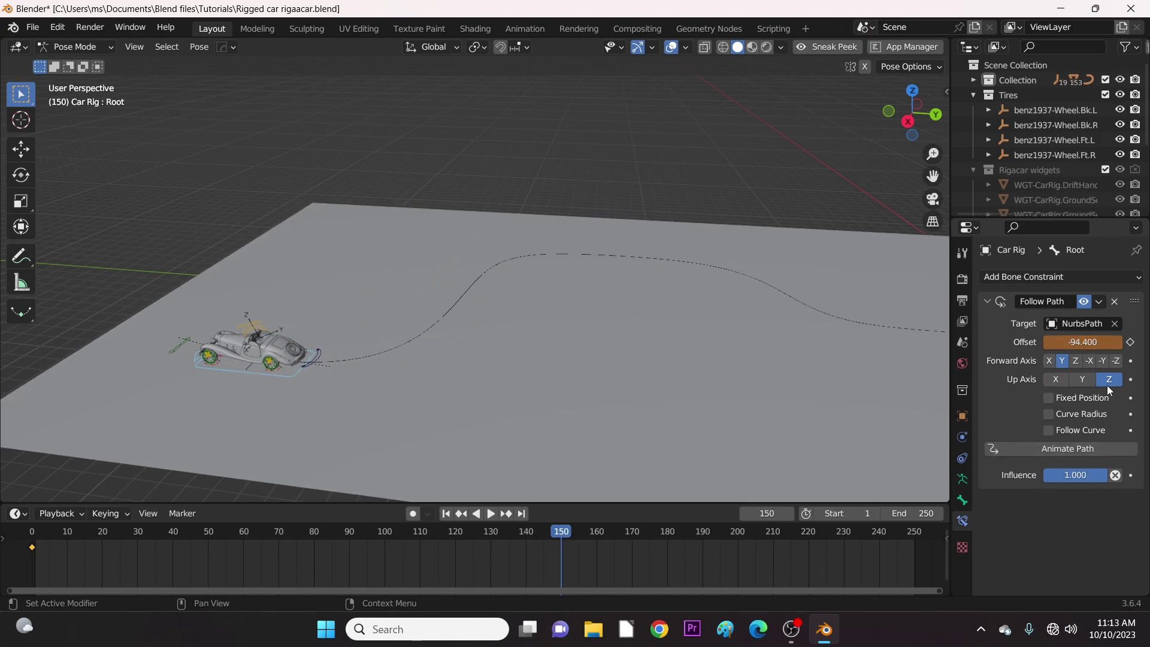
key("i")
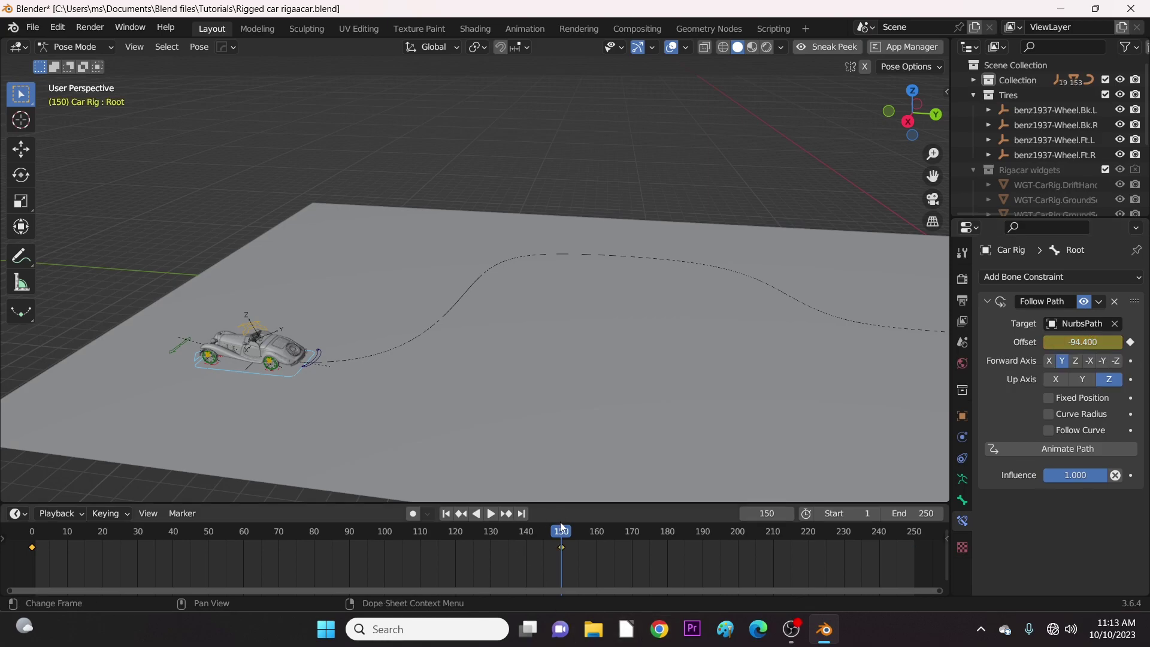
key("space")
left_click_drag(560, 530, 31, 548)
key("space")
middle_click_drag(513, 384, 663, 342)
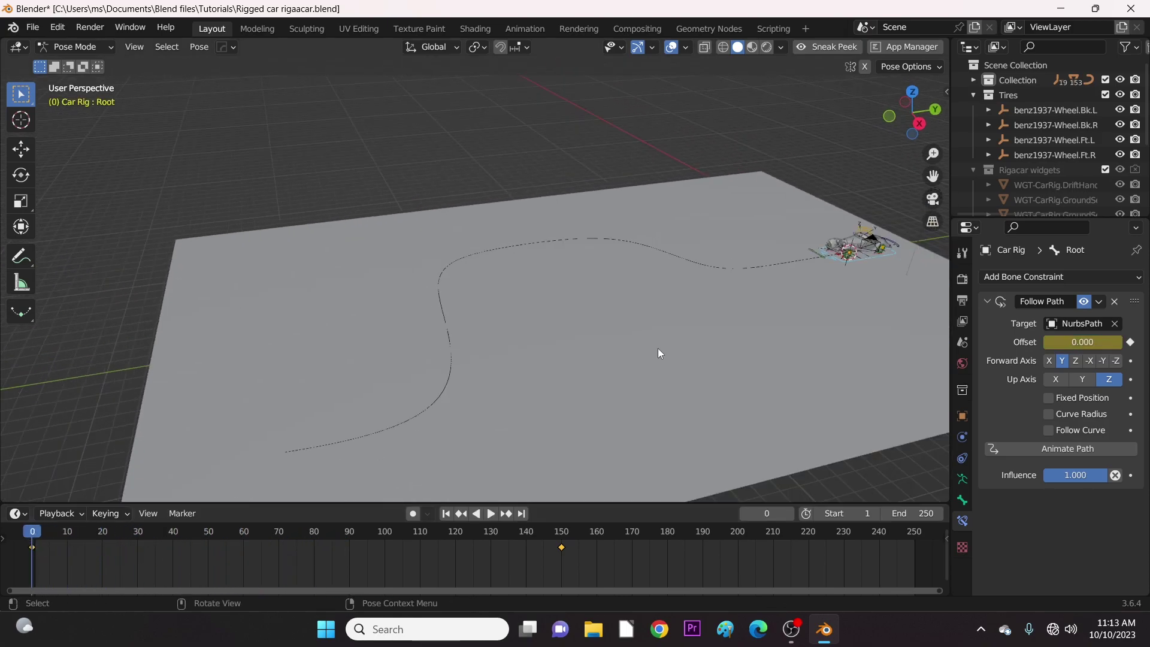
Step: Play the animation to watch the car drive the path, then rewind to frame 0
left_click(494, 516)
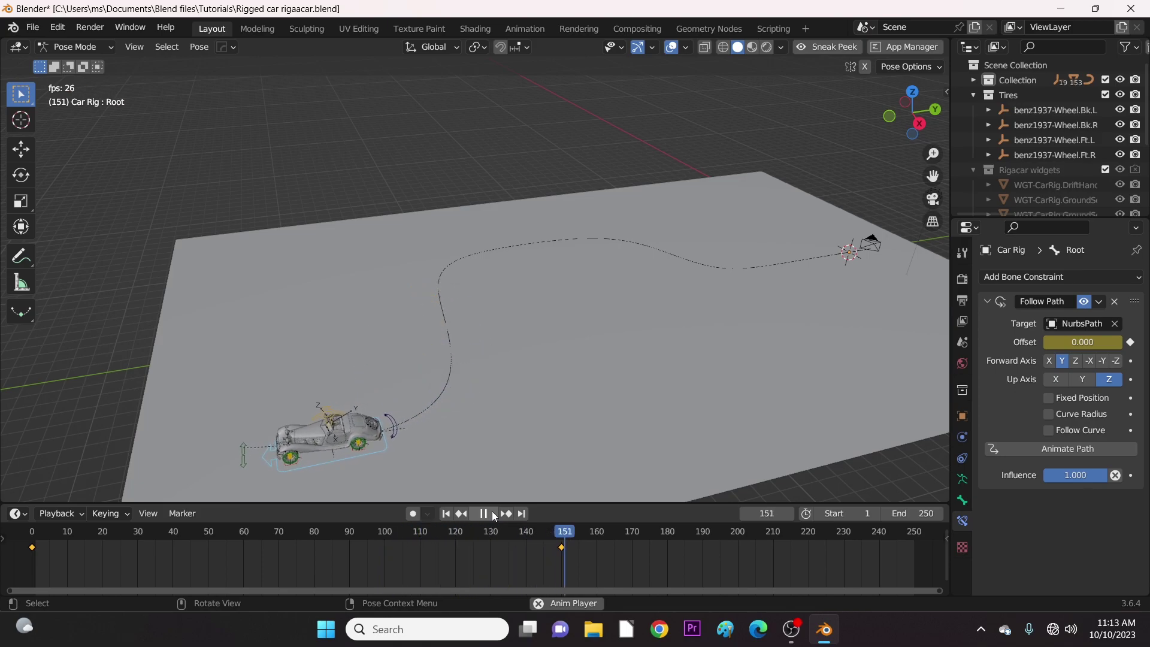
left_click(494, 516)
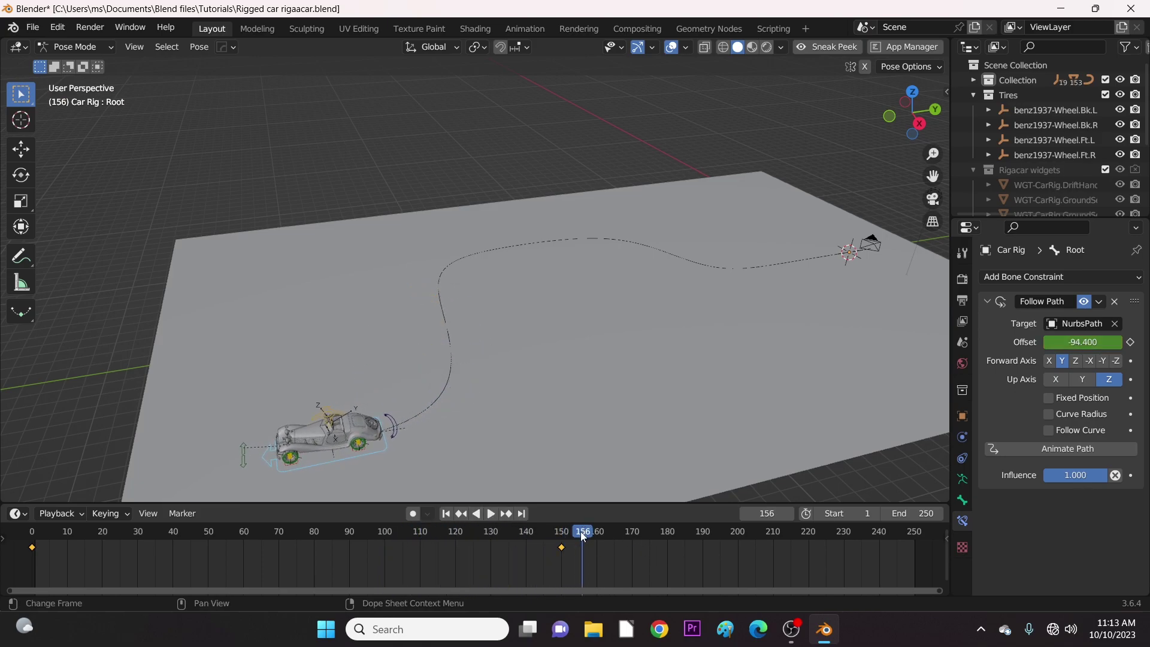
left_click_drag(577, 533, 7, 497)
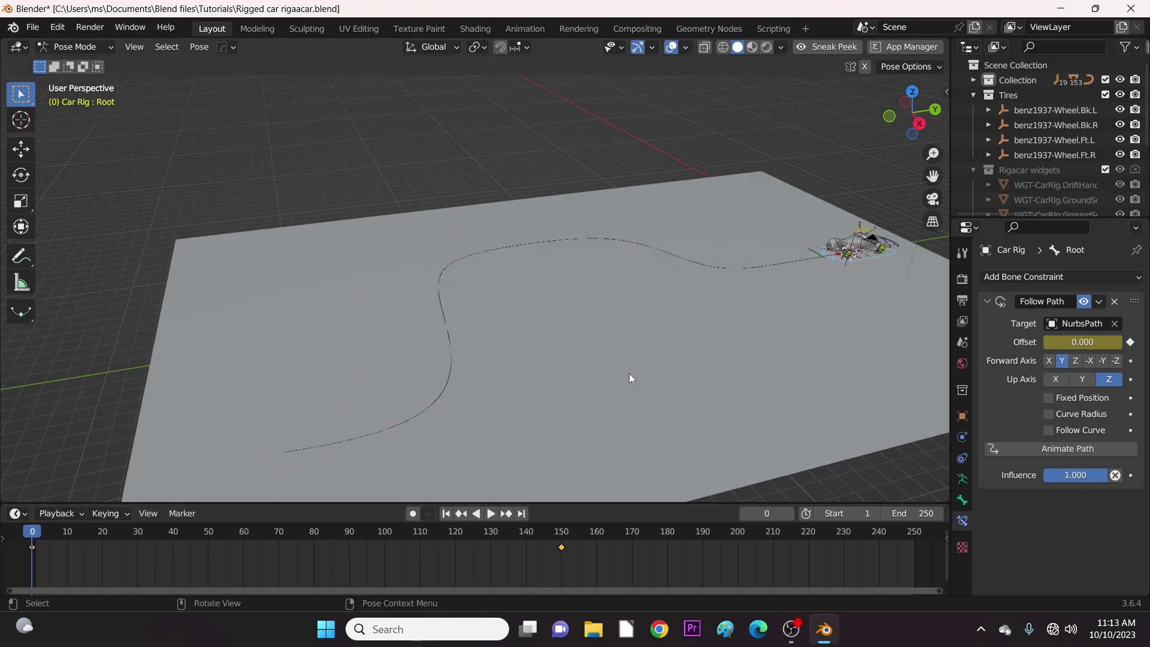
Step: Switch the Car Rig to Object Mode from the mode pie menu
middle_click_drag(646, 345, 850, 476)
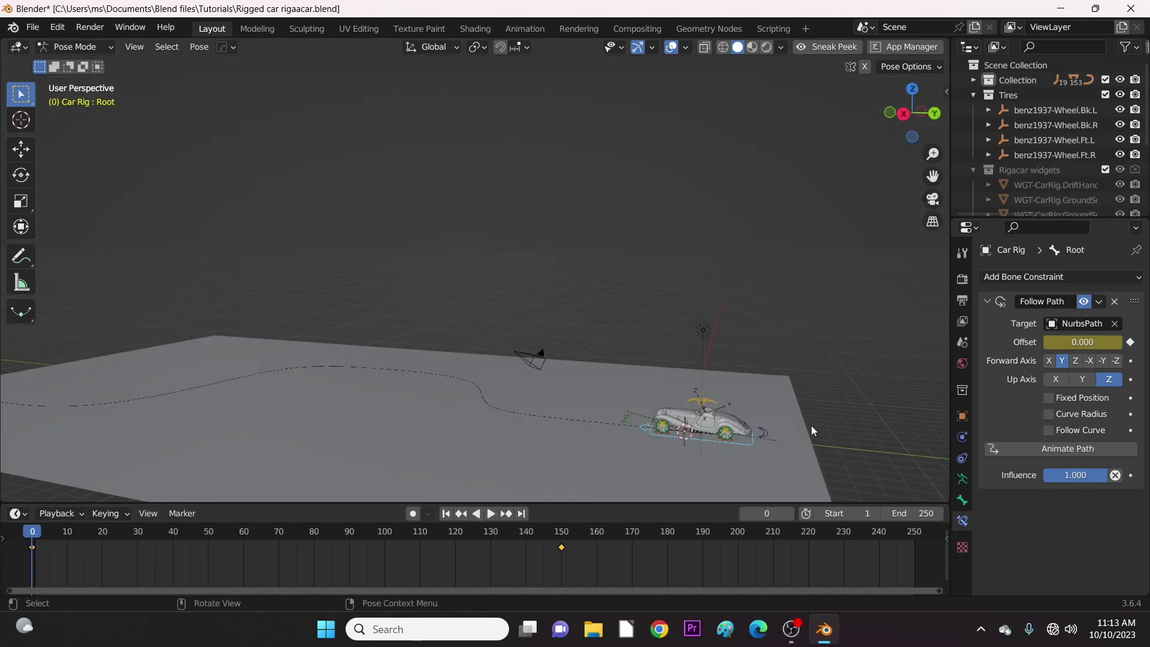
key("ctrl+Tab")
left_click(818, 346)
middle_click_drag(817, 351, 593, 307)
Step: Set the Plane as ground for the front axle, front left and front right sensors
key("n")
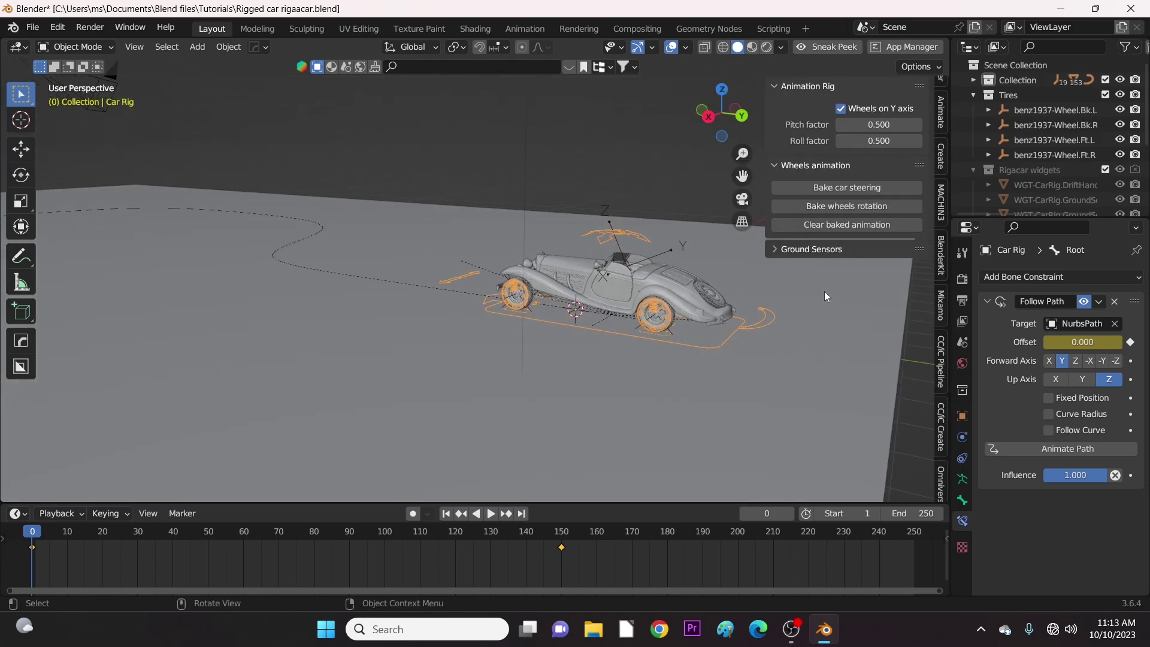
left_click(775, 249)
scroll(887, 281, "down", 1)
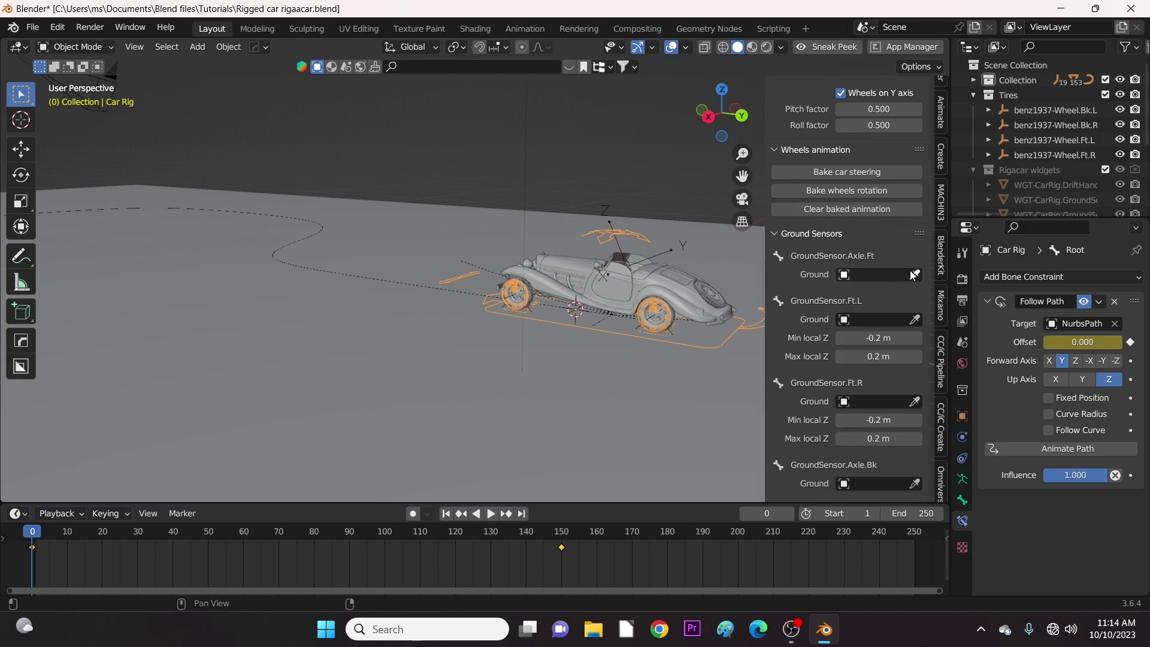
left_click(915, 274)
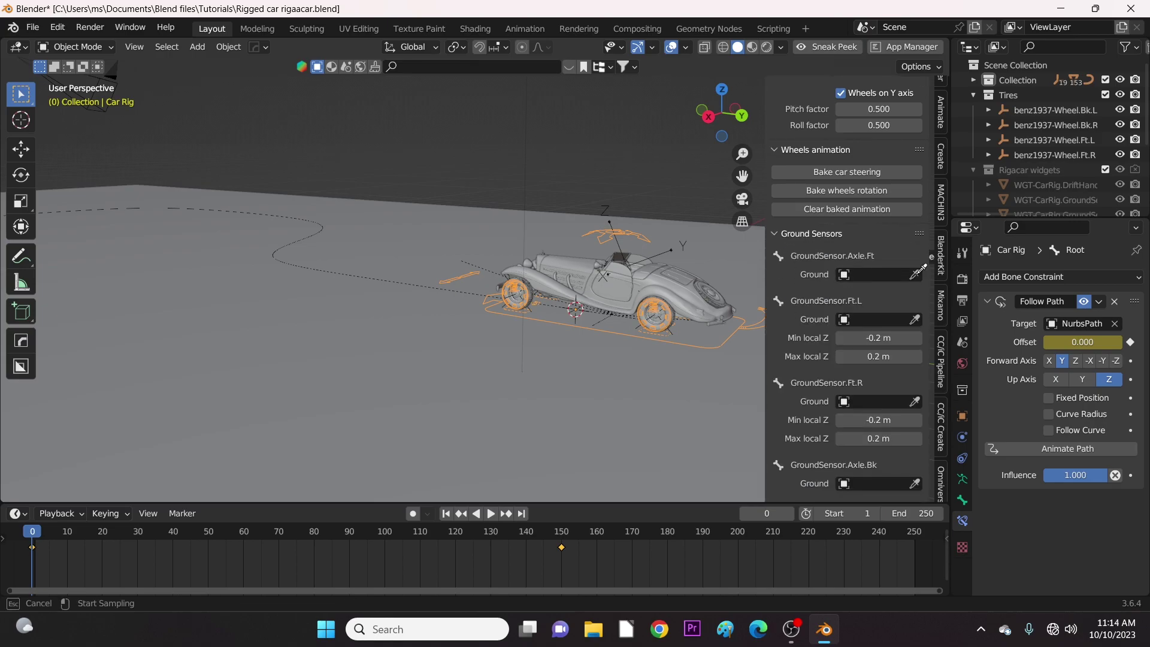
left_click(477, 399)
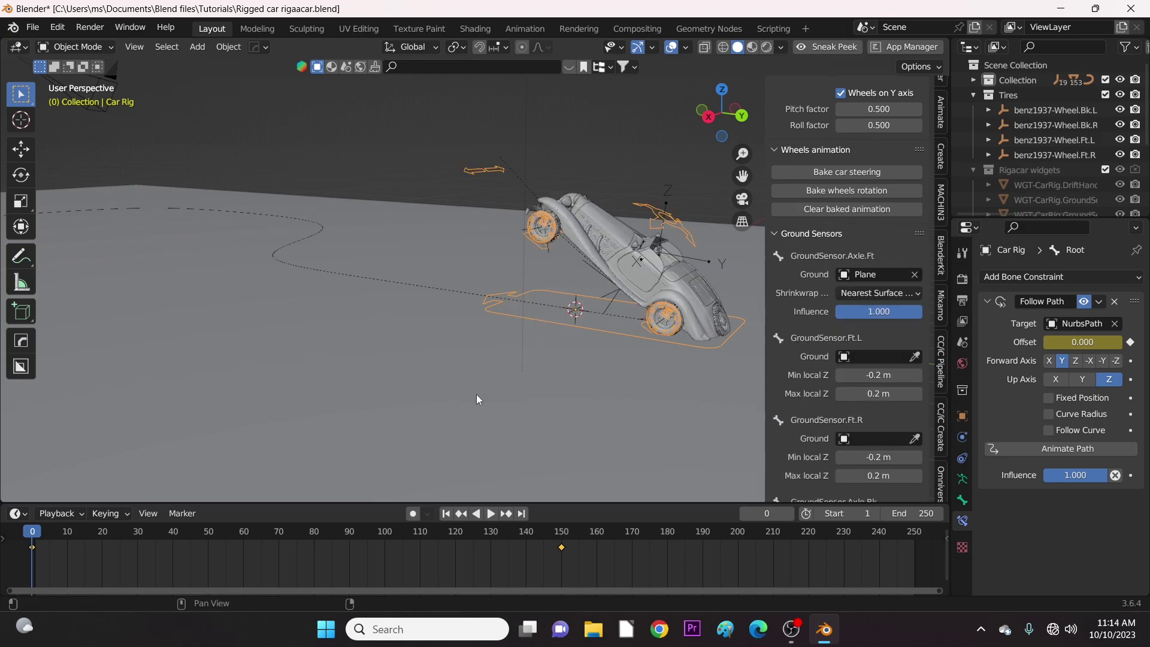
left_click(915, 357)
left_click(545, 425)
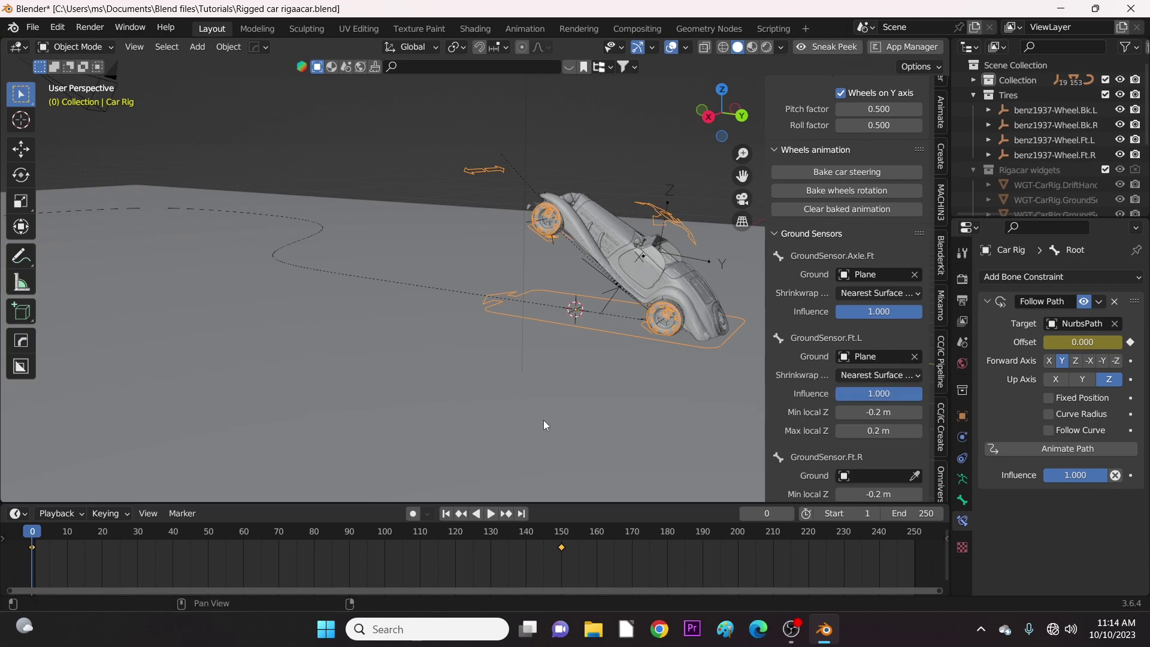
scroll(824, 410, "down", 3)
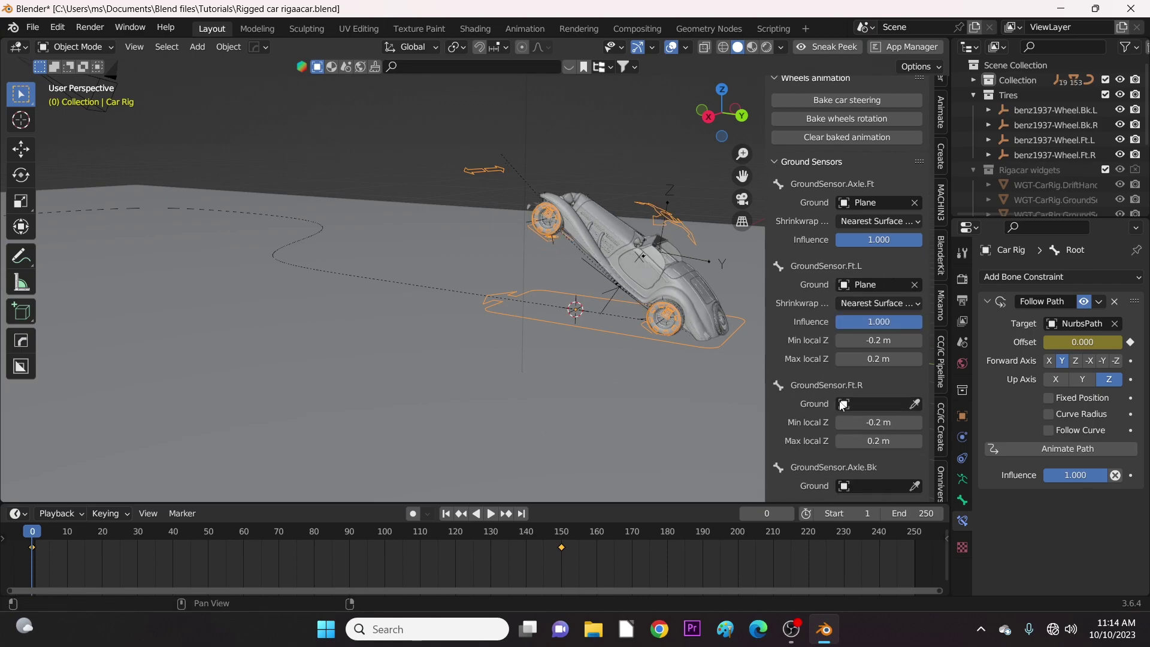
left_click(919, 406)
left_click(596, 445)
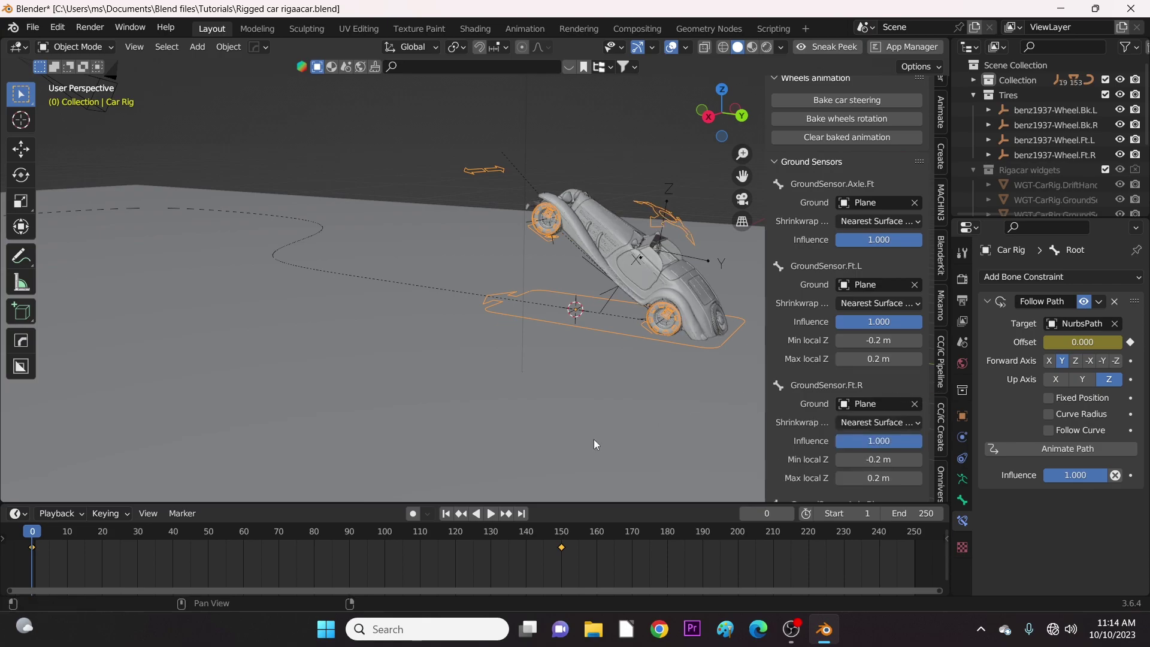
Step: Set the Plane as ground for the rear axle, rear left and rear right sensors
scroll(880, 438, "down", 4)
left_click(915, 428)
left_click(607, 439)
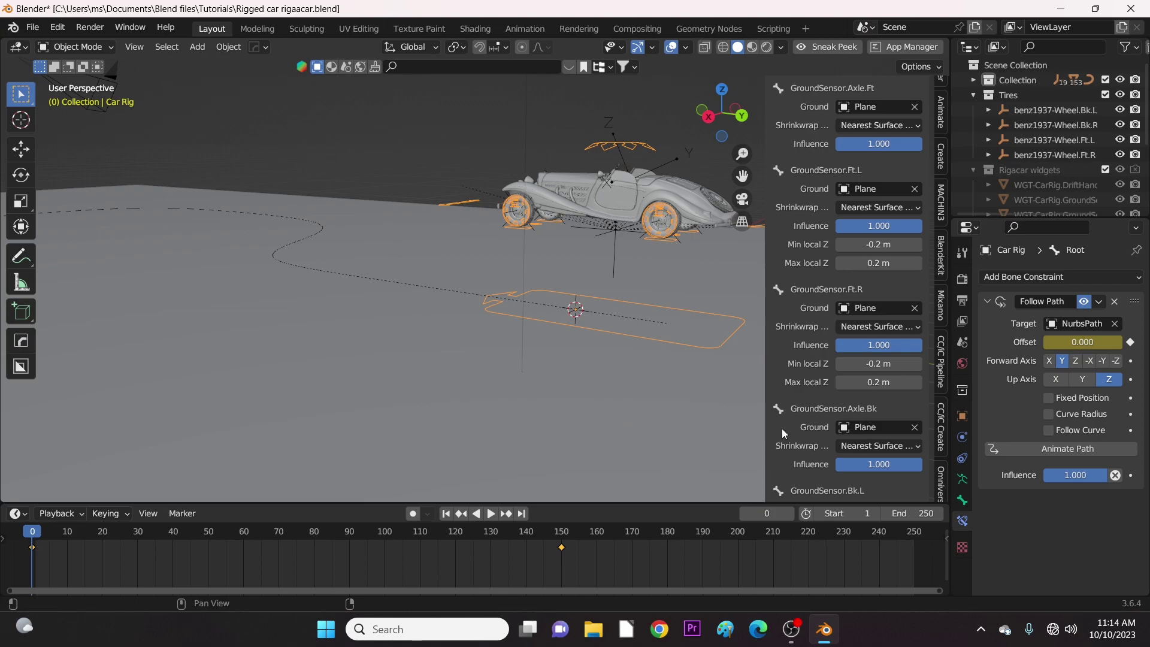
scroll(887, 390, "down", 6)
left_click(915, 366)
left_click(622, 431)
scroll(824, 411, "down", 2)
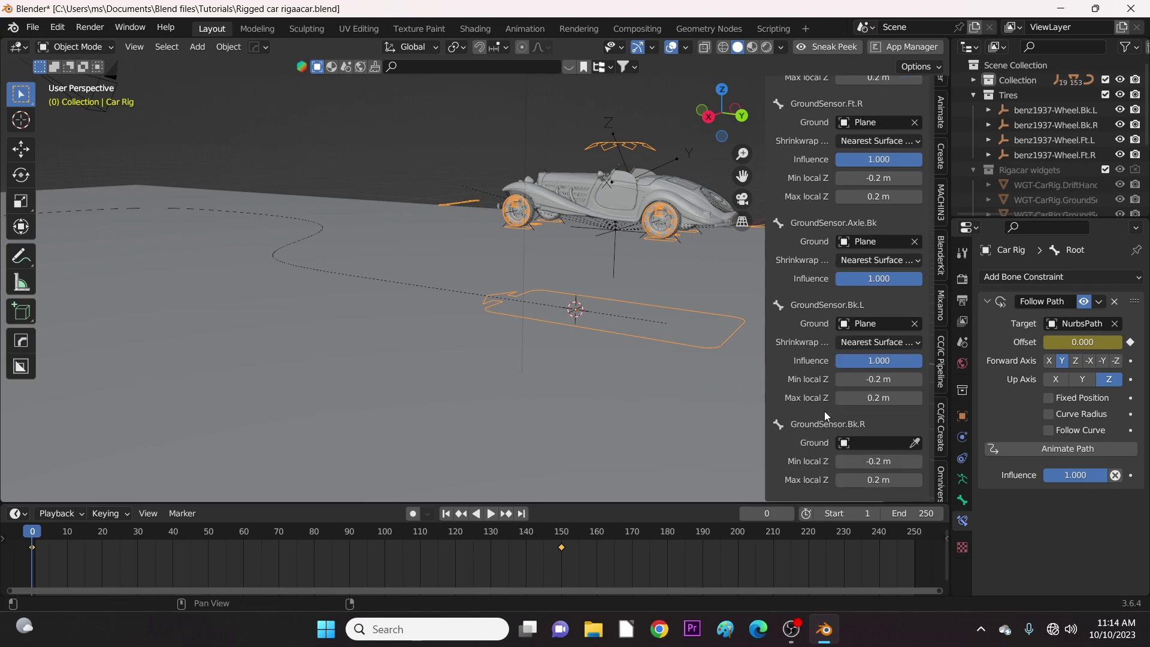
left_click(915, 443)
left_click(638, 439)
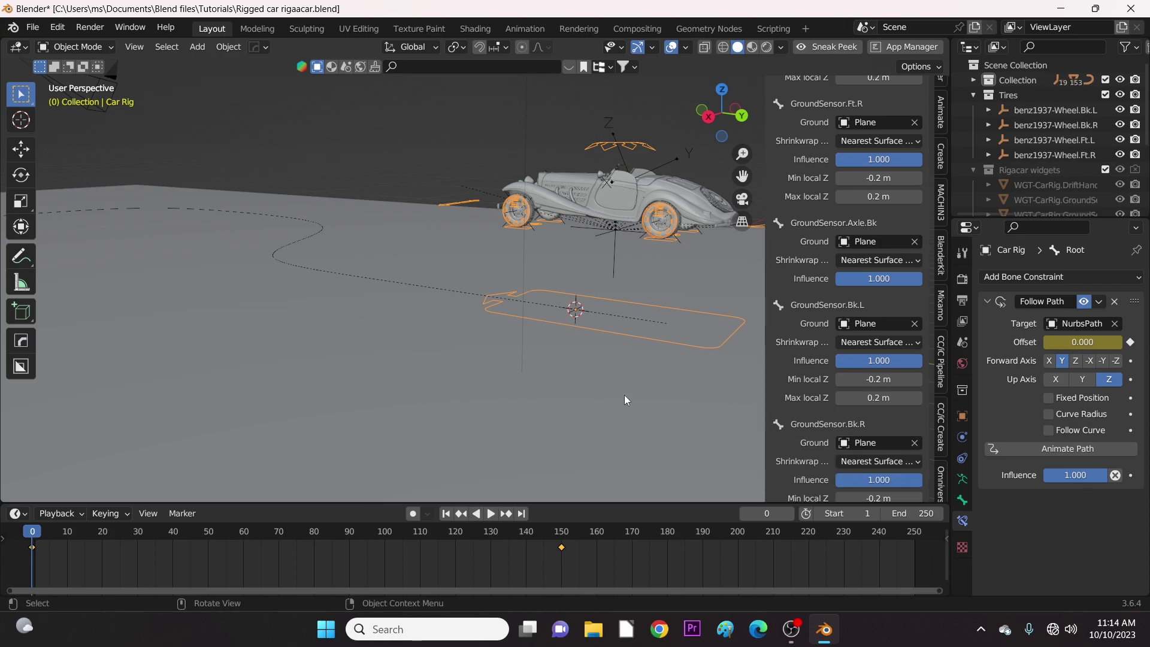
scroll(893, 346, "up", 15)
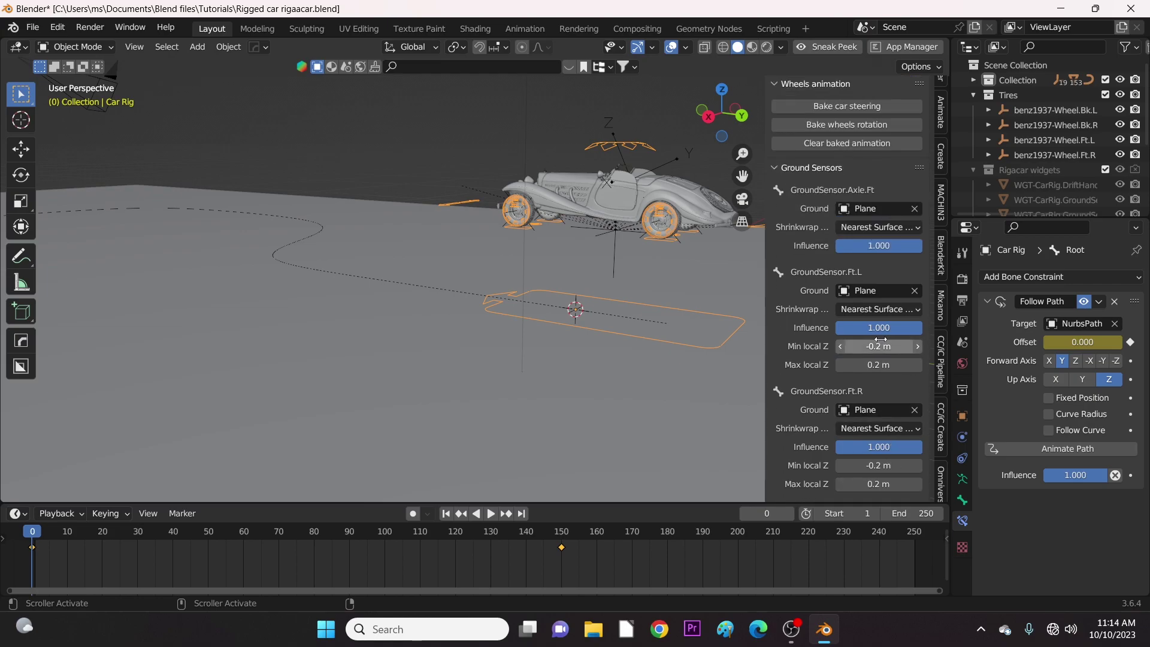
scroll(818, 342, "down", 15)
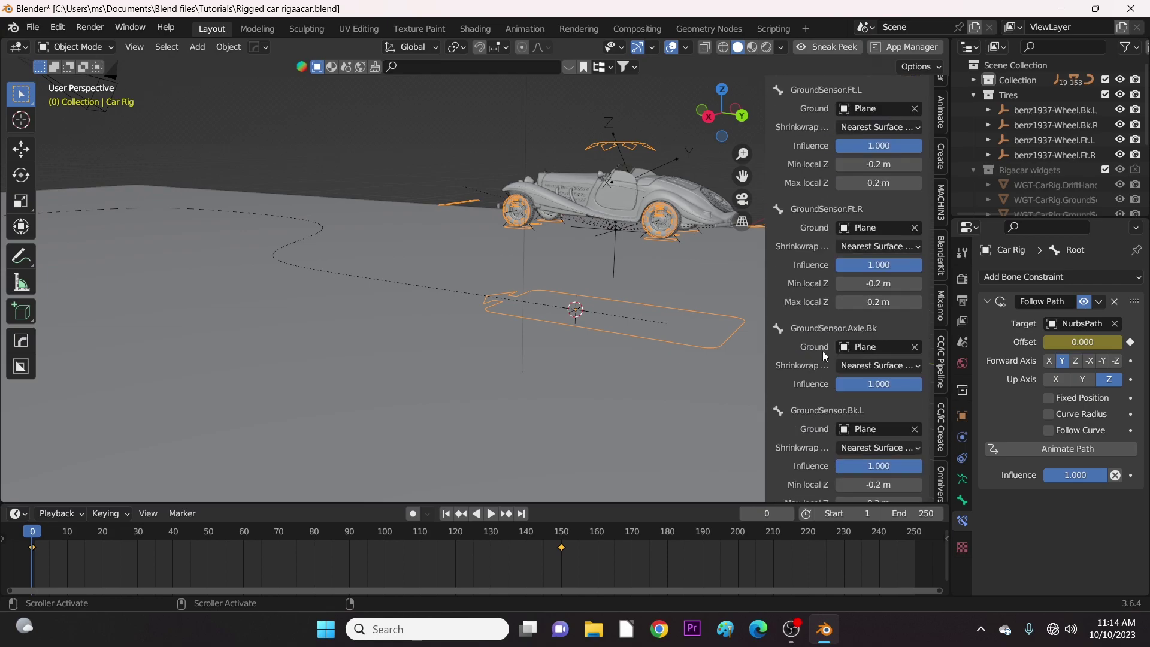
Step: Select the Plane and apply Rotation & Scale so its scale reads 1.000
key("n")
middle_click_drag(659, 371, 724, 382)
left_click(666, 392)
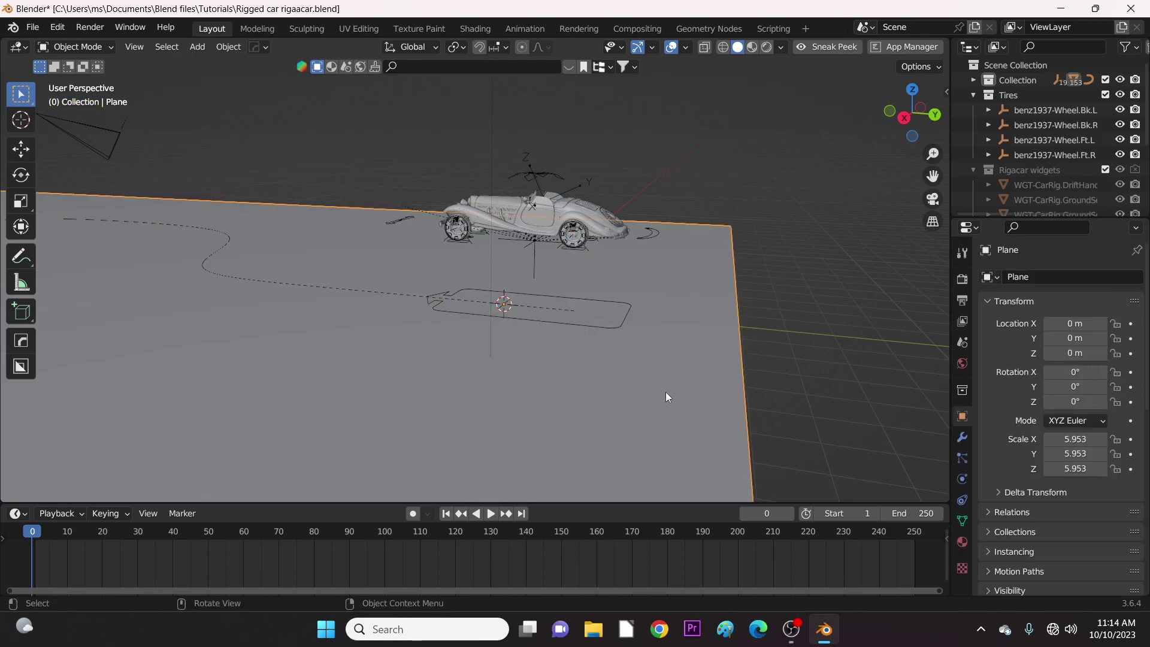
key("n")
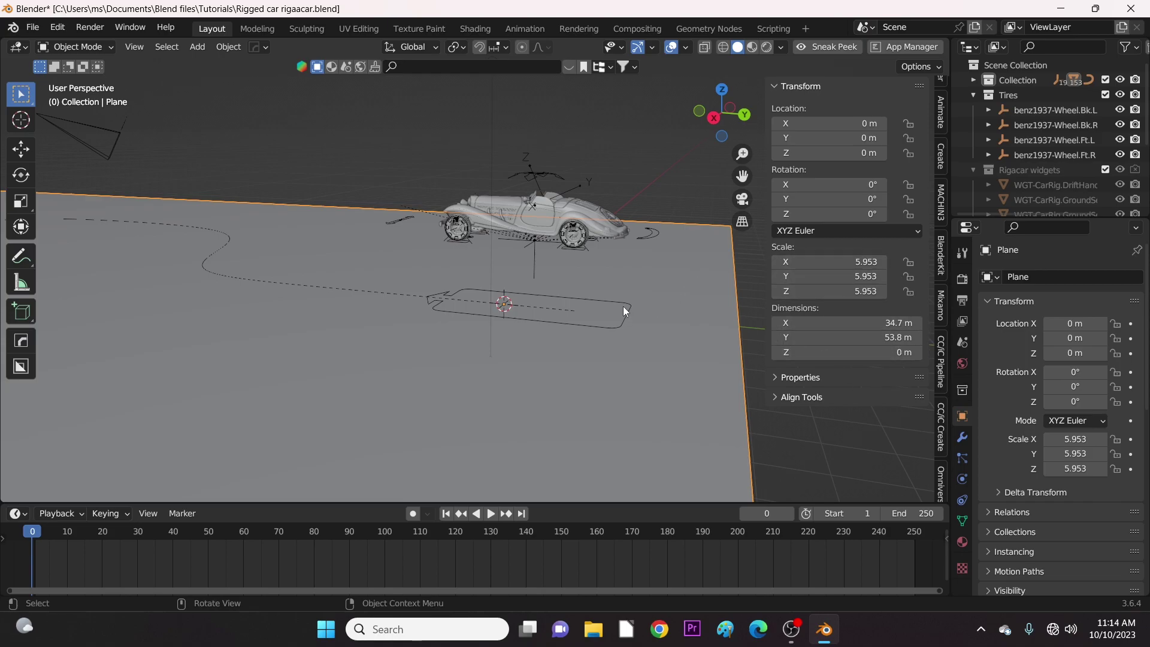
key("ctrl")
key("ctrl+a")
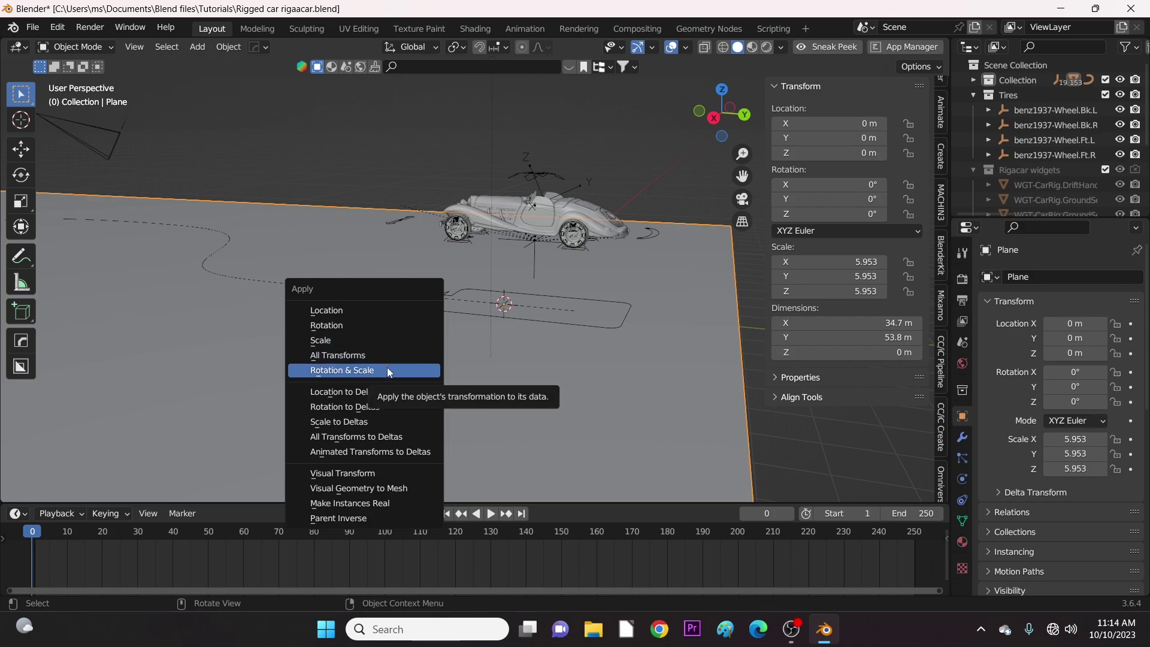
left_click(355, 341)
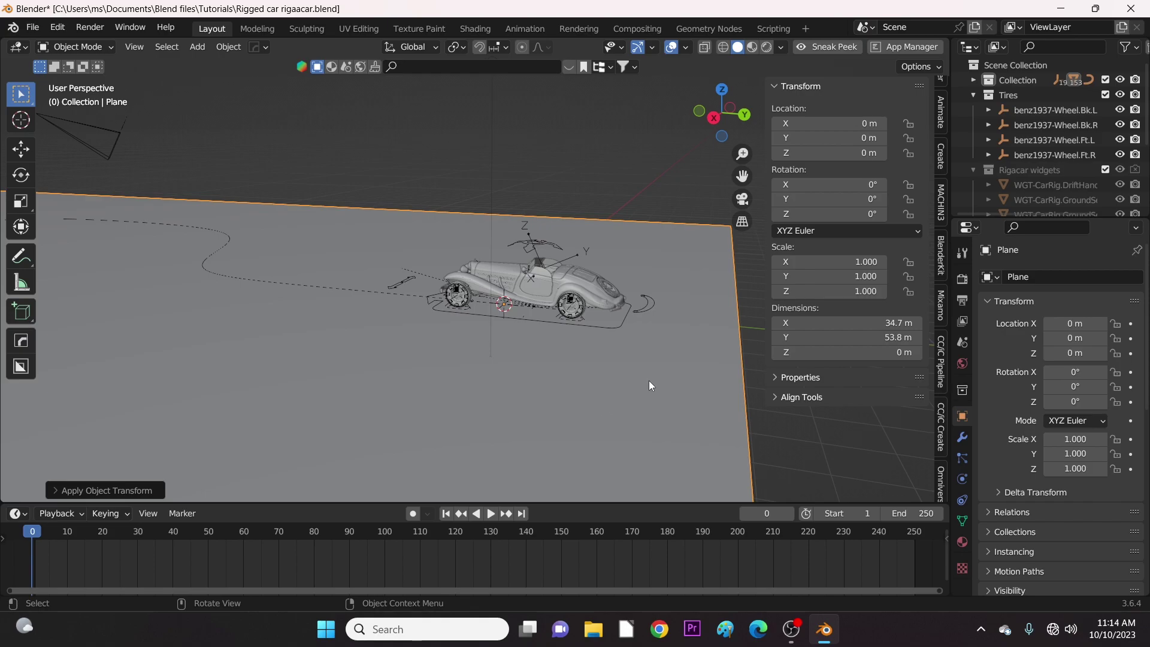
scroll(650, 386, "up", 4)
middle_click_drag(649, 380, 487, 364)
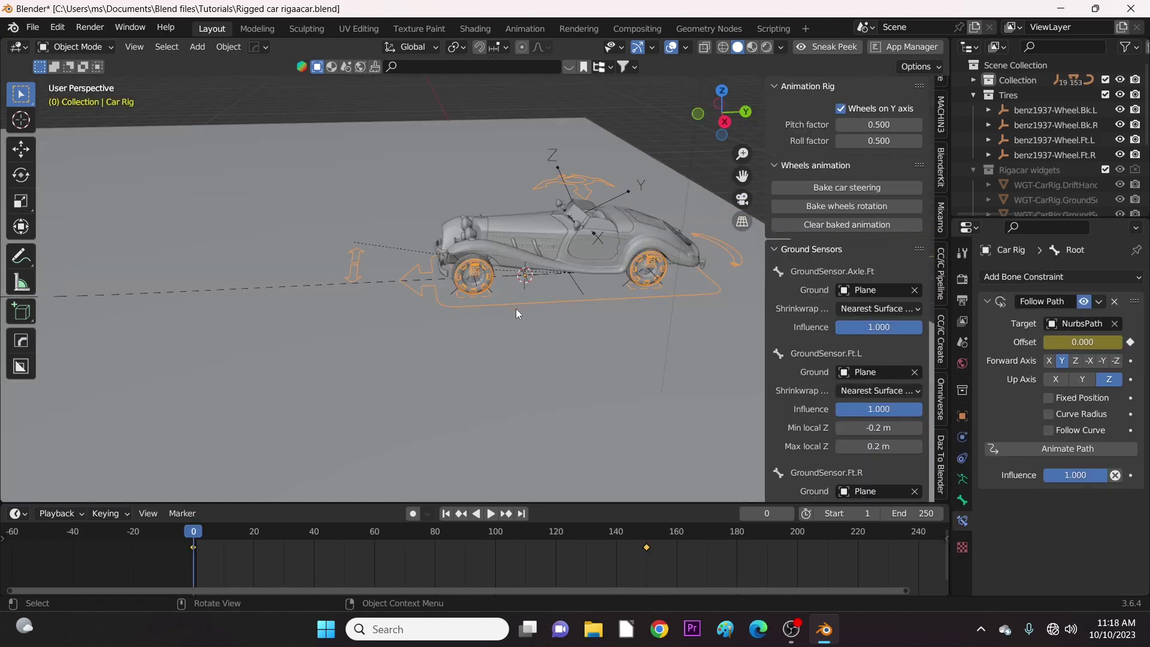
Step: In Pose Mode, turn on Follow Curve and set Forward Axis to -Y on the Follow Path constraint
key("ctrl+Tab")
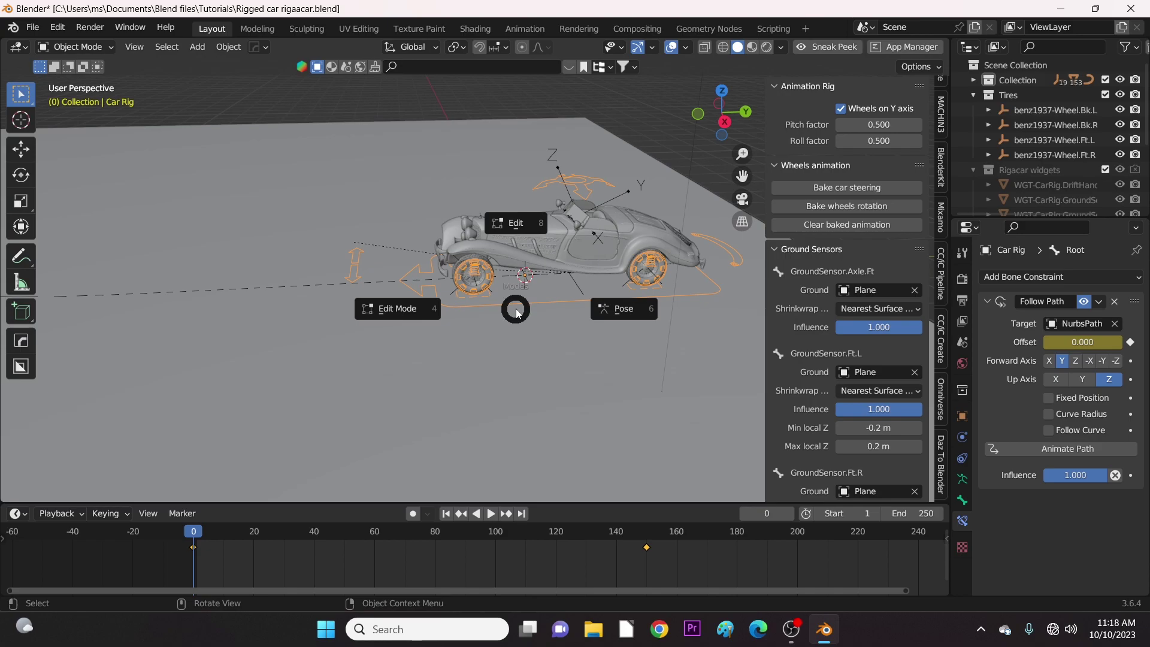
left_click(622, 314)
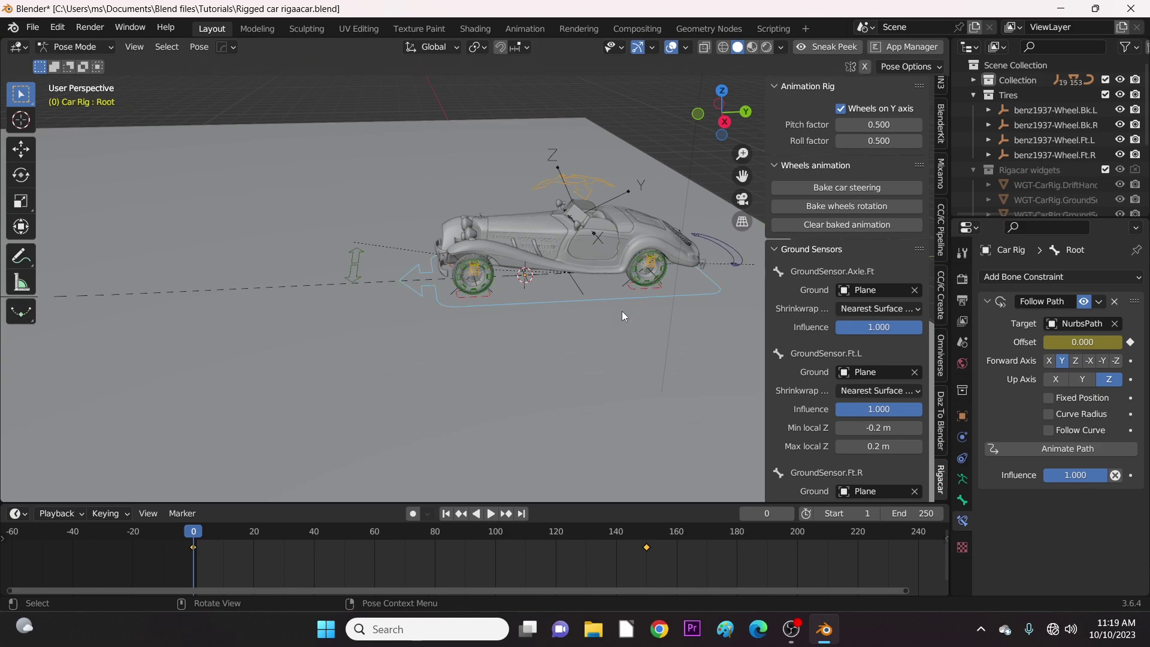
left_click(1049, 430)
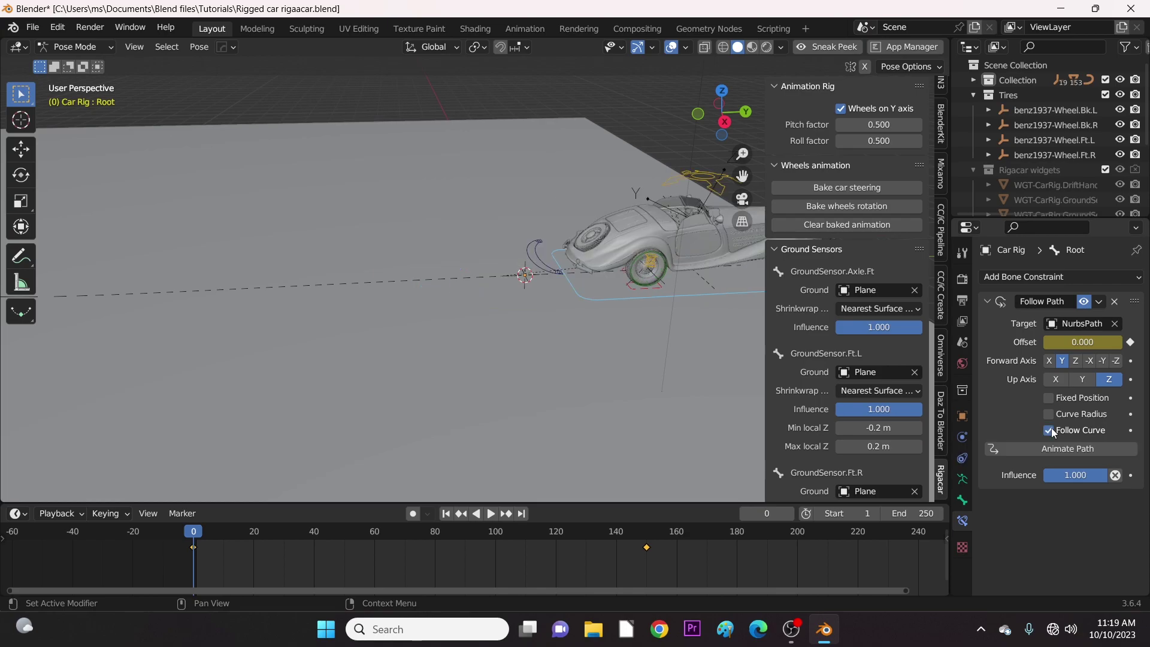
middle_click_drag(577, 328, 535, 322)
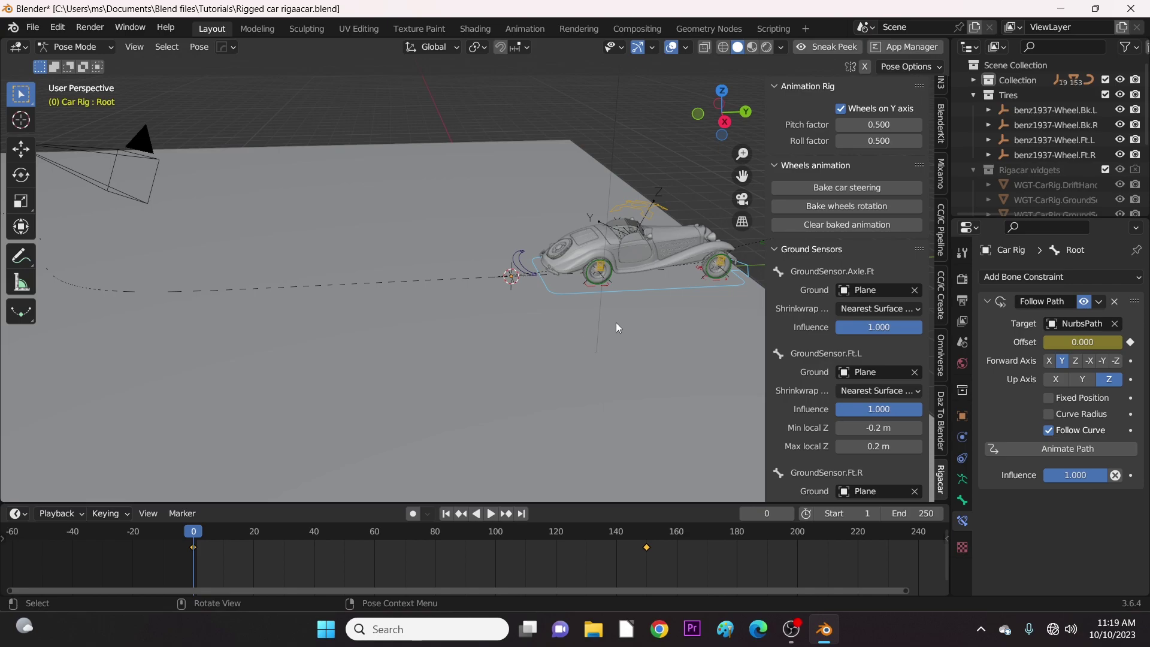
middle_click_drag(617, 326, 502, 336)
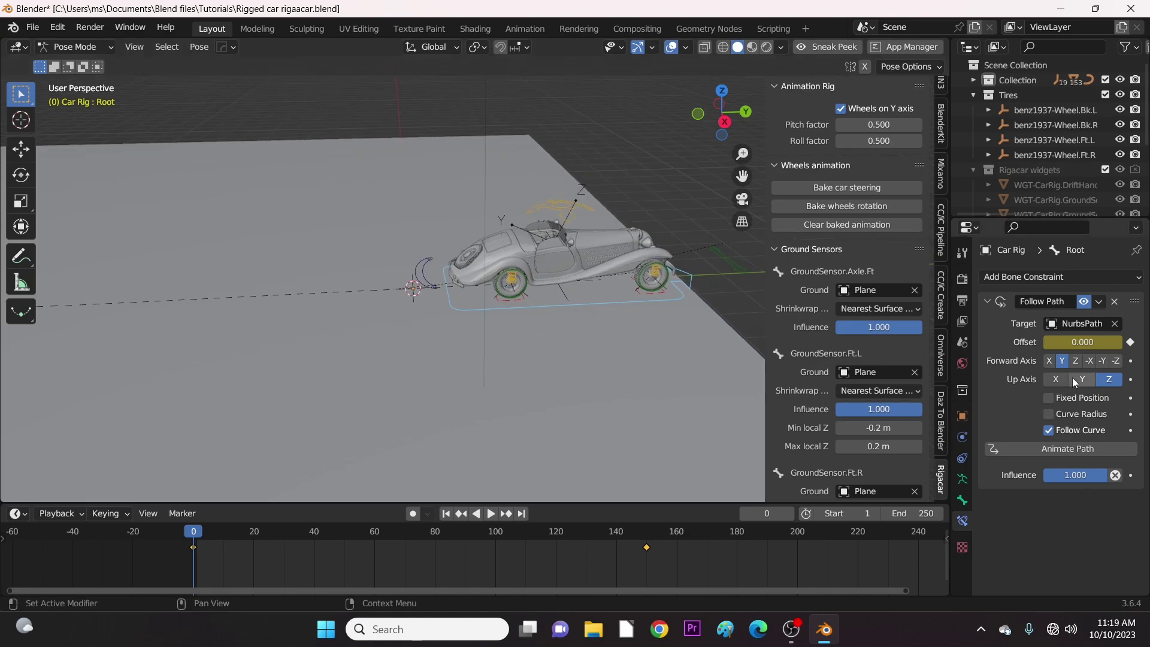
left_click(1103, 361)
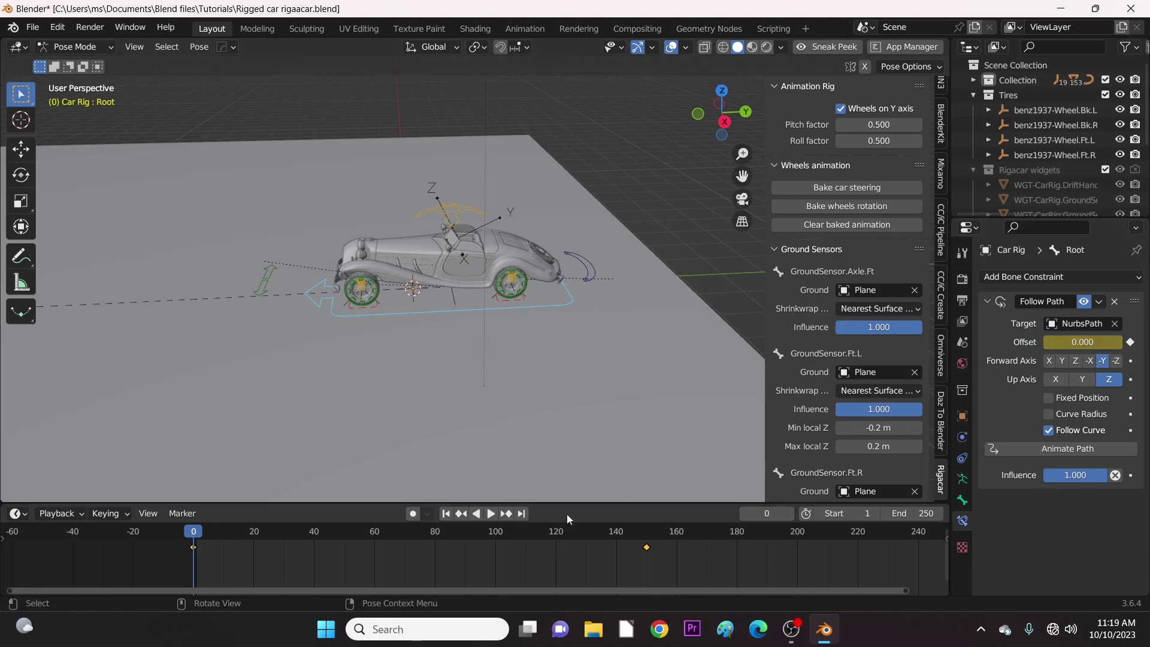
Step: Preview and scrub the animation to check the car turning along the path
key("space")
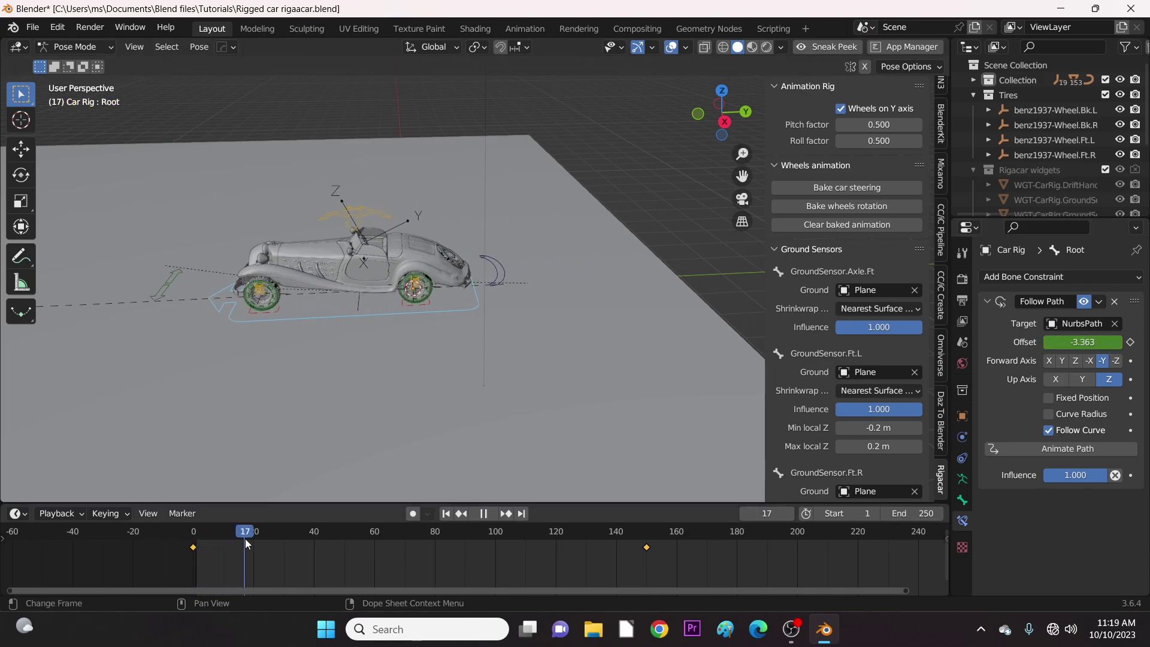
key("space")
middle_click_drag(236, 447, 296, 430)
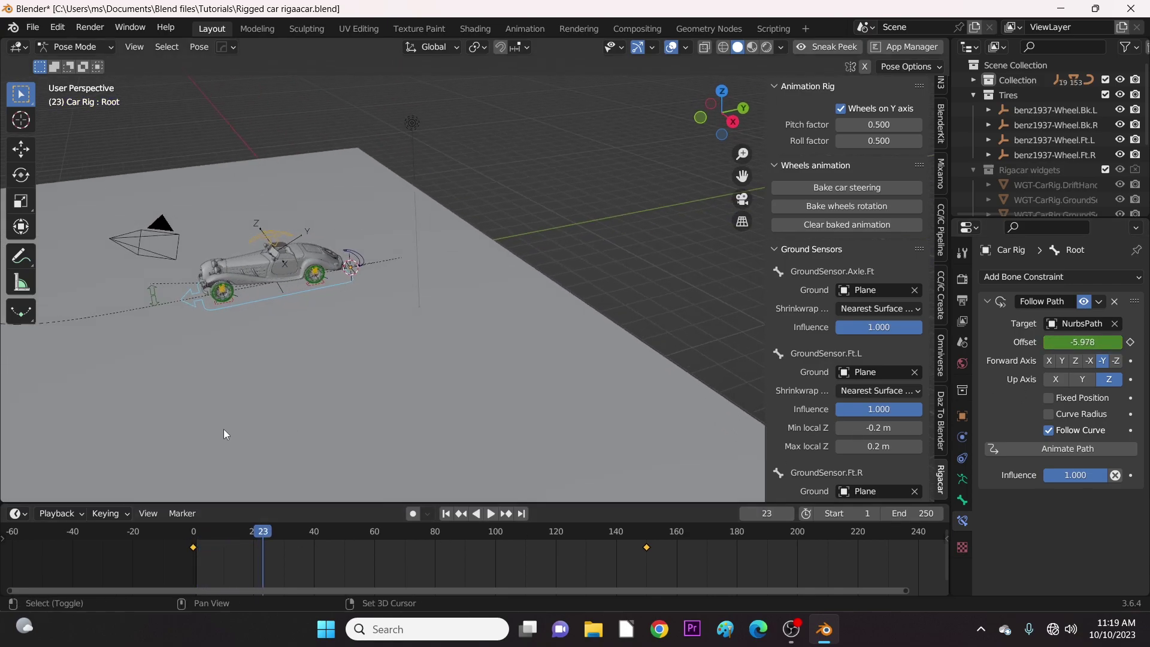
middle_click_drag(226, 429, 515, 479)
key("space")
key("space")
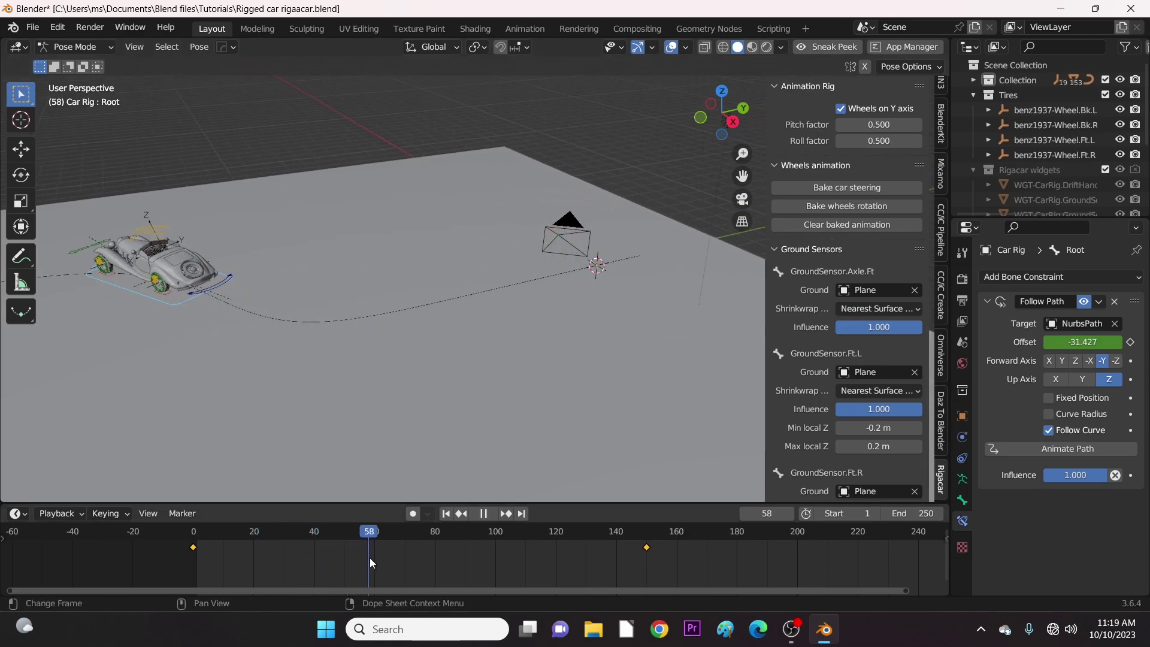
middle_click_drag(196, 379, 539, 391)
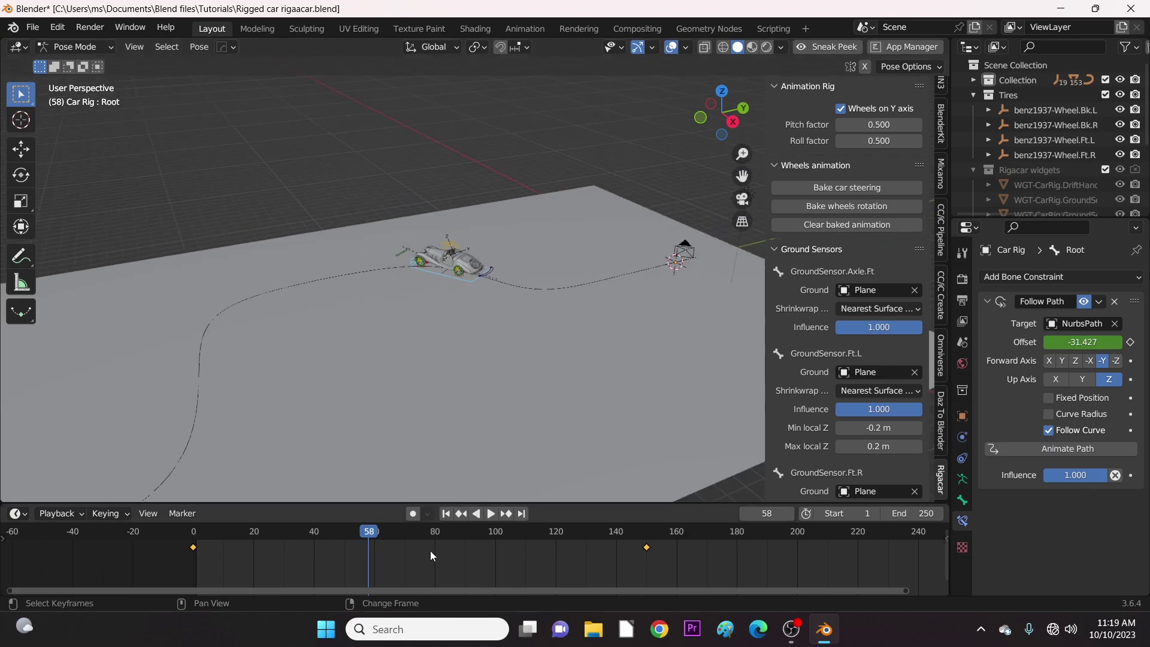
left_click_drag(367, 533, 513, 563)
middle_click_drag(311, 359, 447, 306)
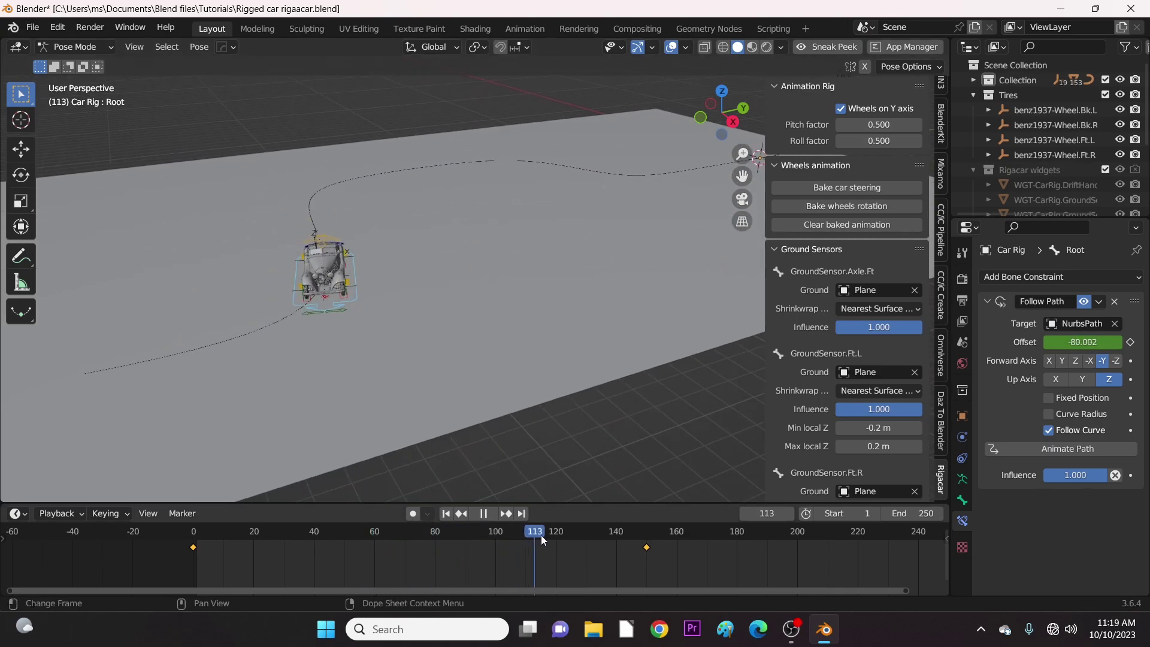
left_click_drag(548, 534, 193, 542)
scroll(530, 297, "down", 5)
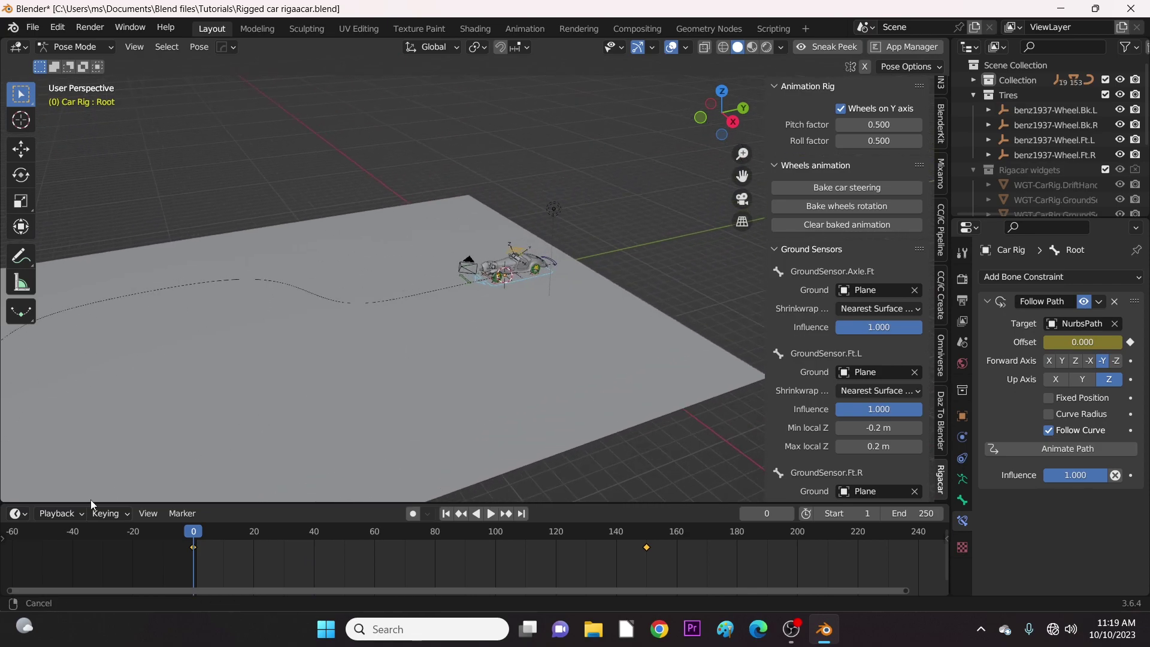
scroll(468, 388, "up", 5)
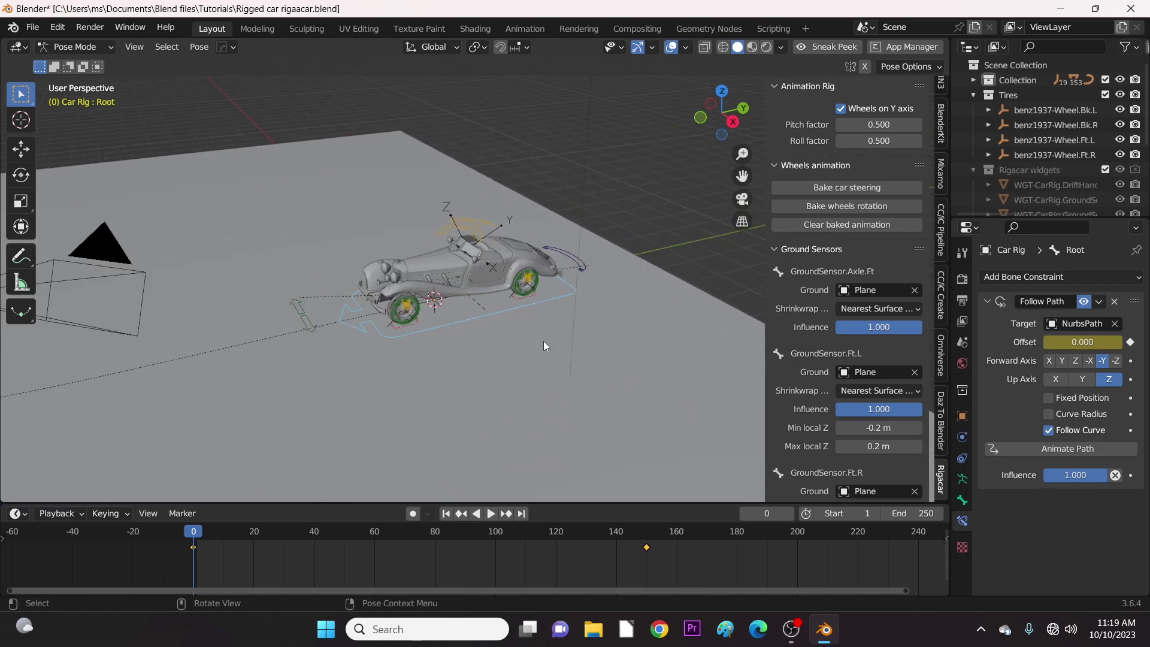
middle_click_drag(544, 347, 505, 343)
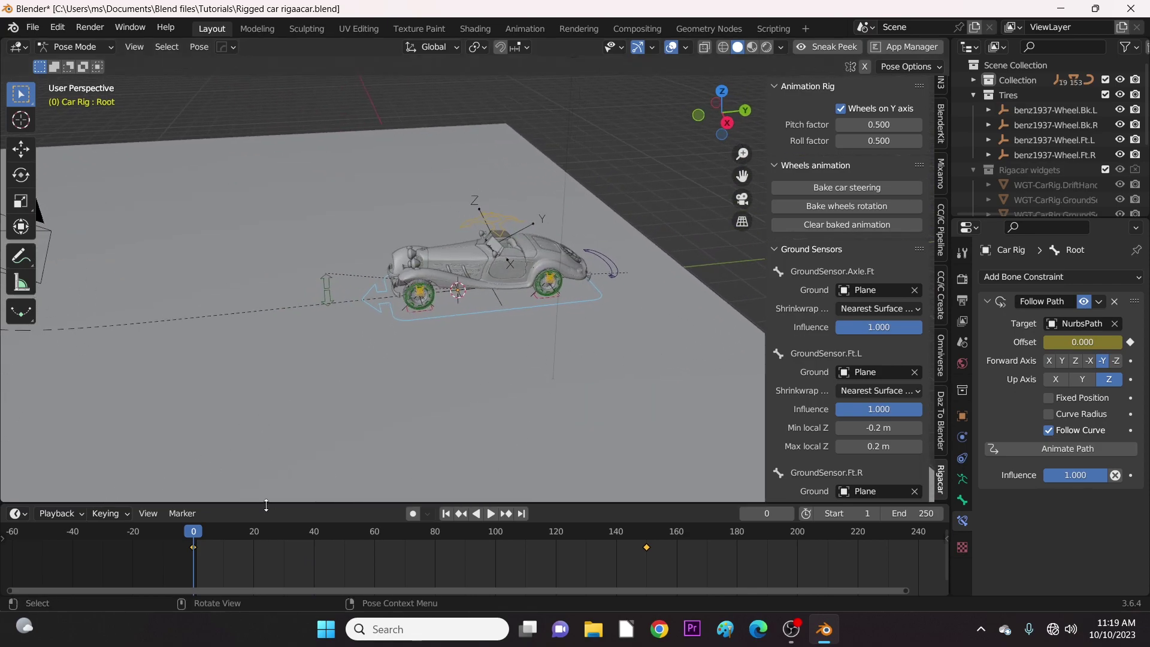
middle_click_drag(239, 386, 619, 313)
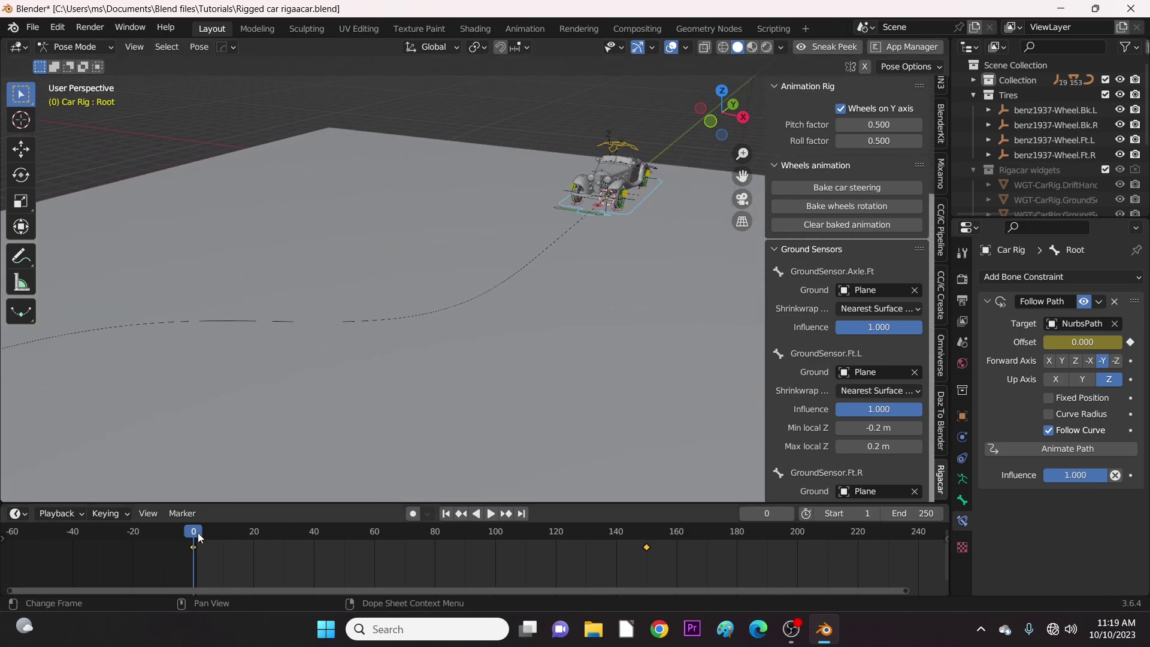
Step: Return to frame 0 and bake the car steering for frames 1 to 150
key("space")
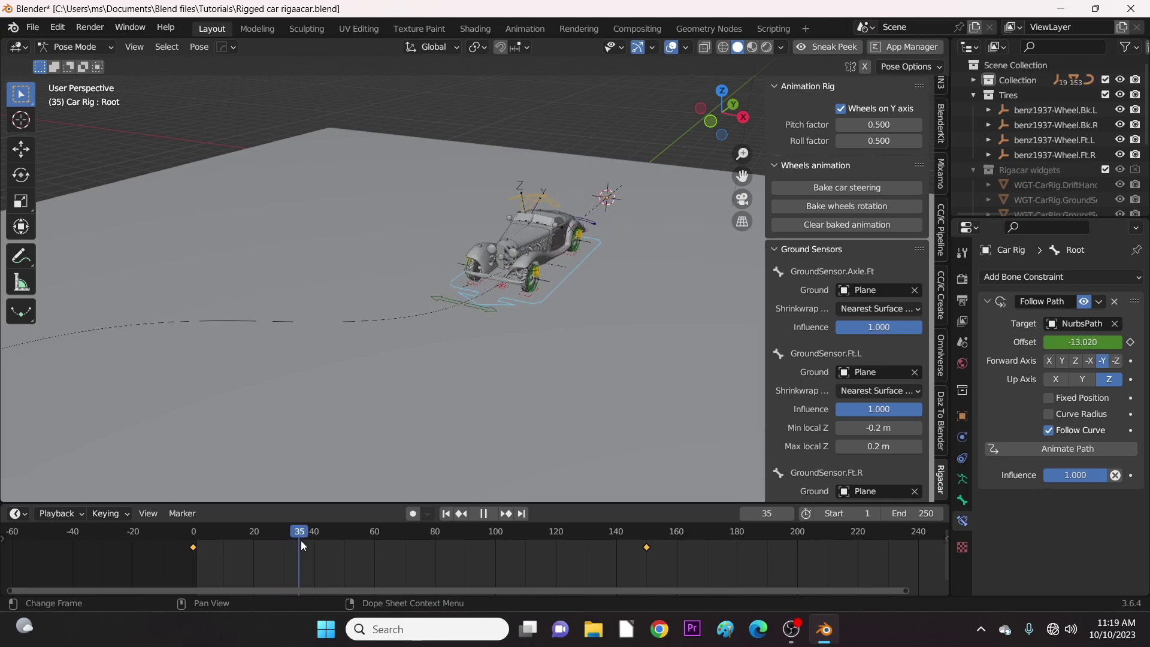
left_click_drag(301, 542, 190, 560)
middle_click_drag(523, 304, 557, 336, "shift")
scroll(466, 336, "up", 5)
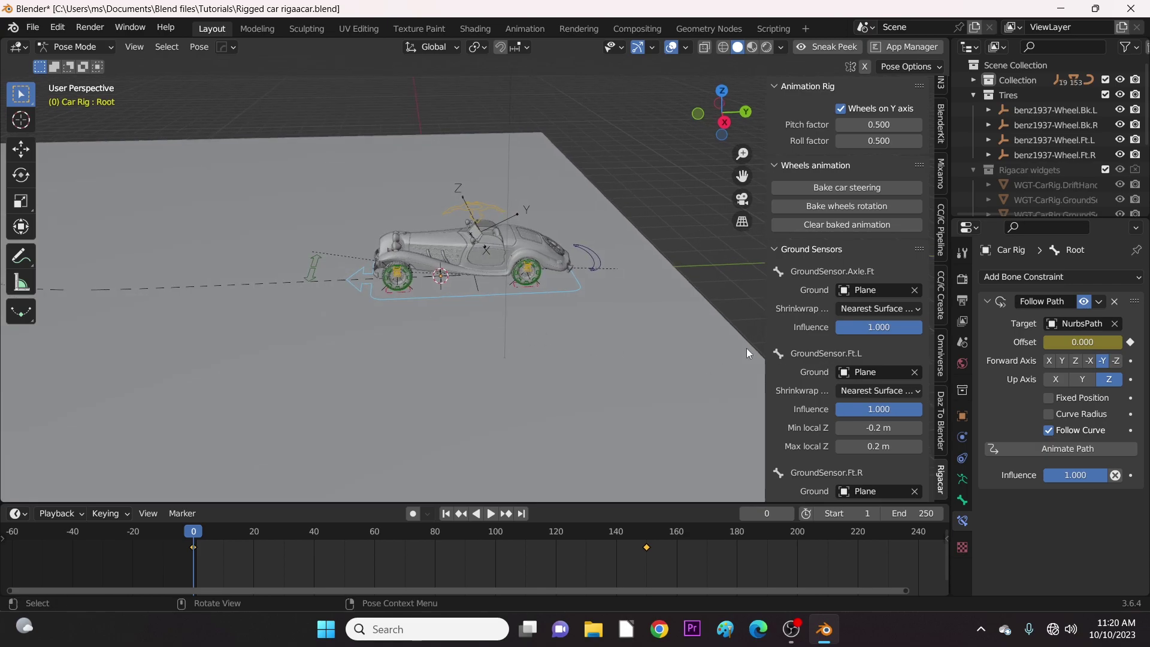
left_click(856, 189)
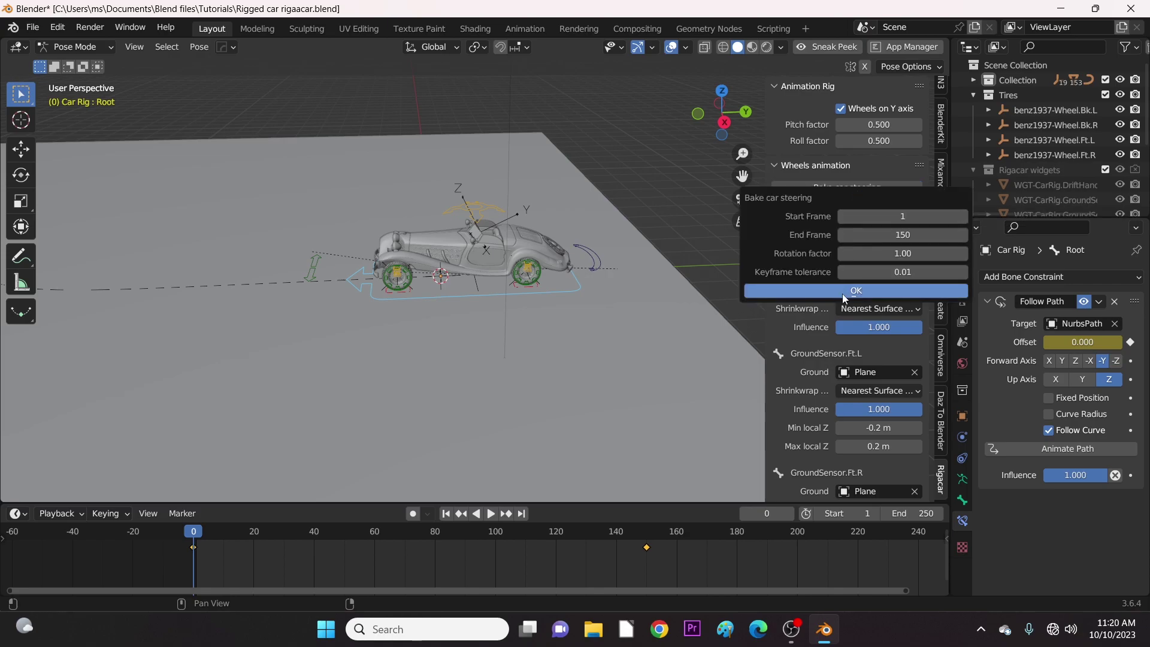
left_click(843, 293)
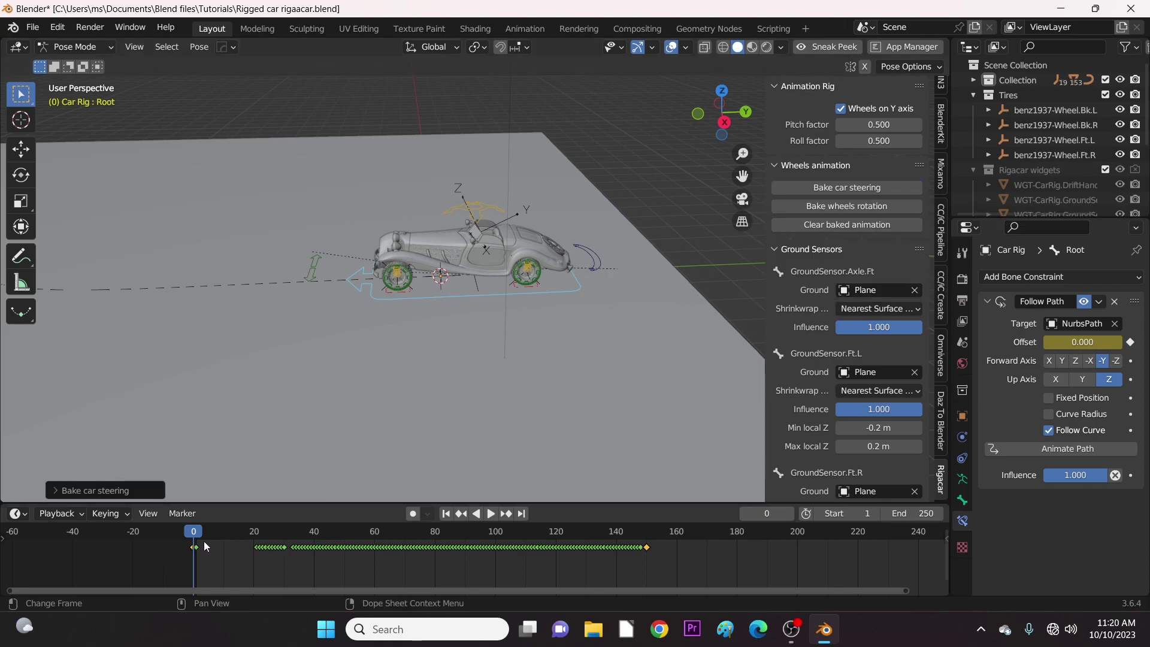
left_click_drag(195, 537, 233, 537)
middle_click_drag(231, 409, 408, 395)
key("space")
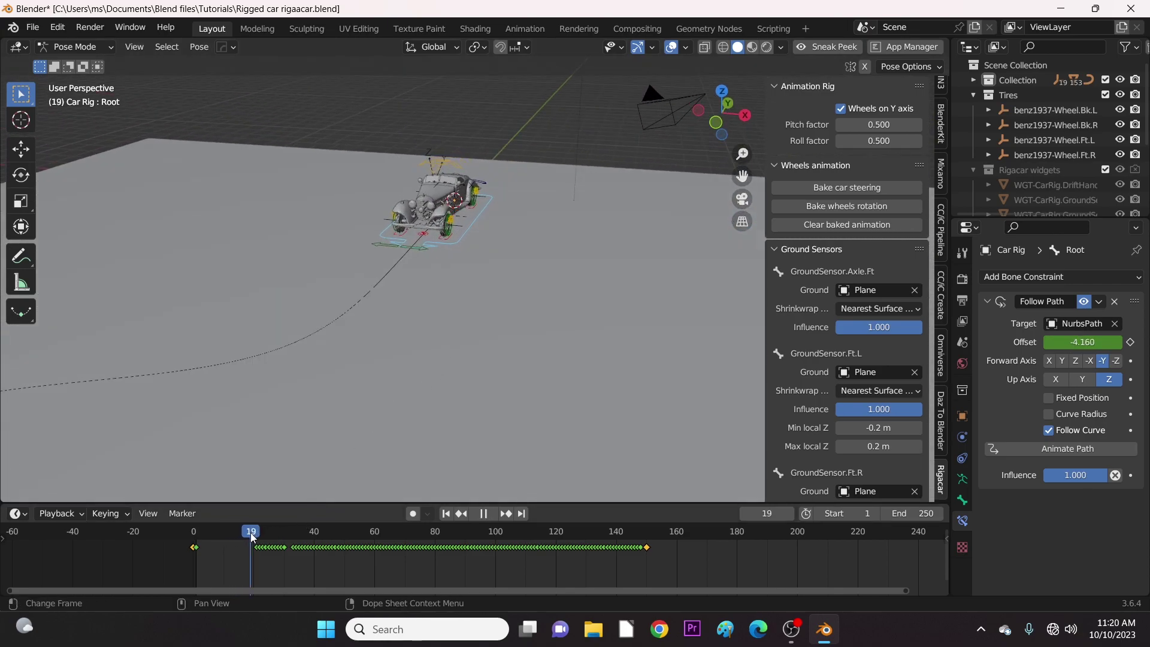
left_click_drag(266, 539, 326, 547)
key("space")
middle_click_drag(312, 390, 355, 417)
left_click_drag(346, 525, 386, 537)
middle_click_drag(371, 477, 329, 409)
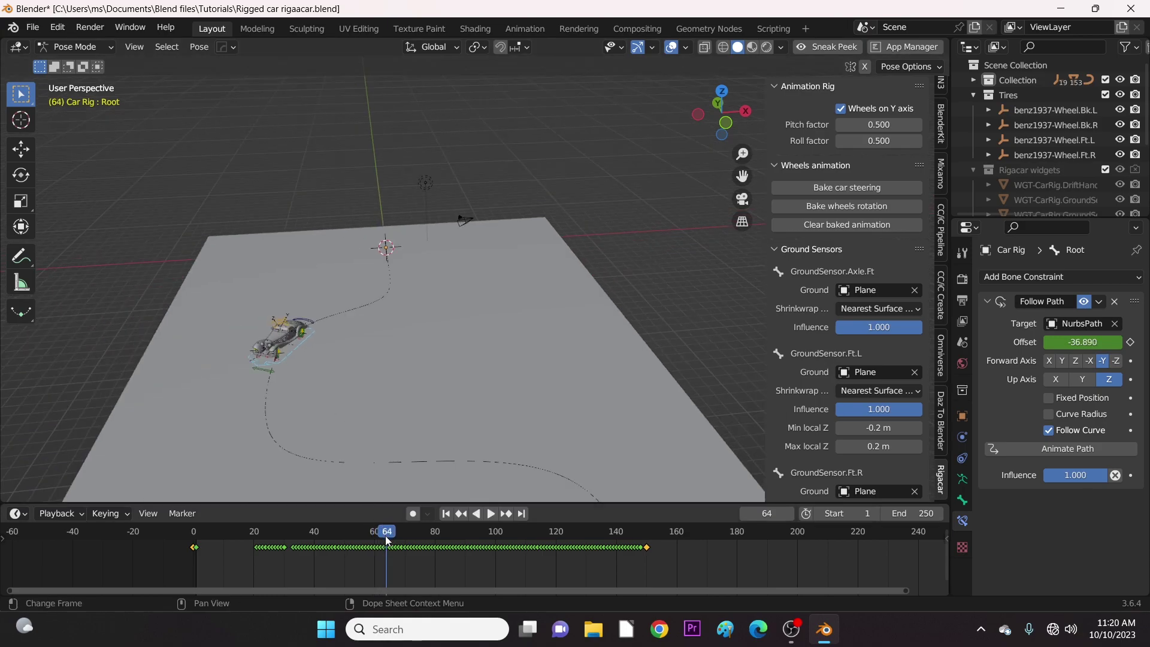
key("space")
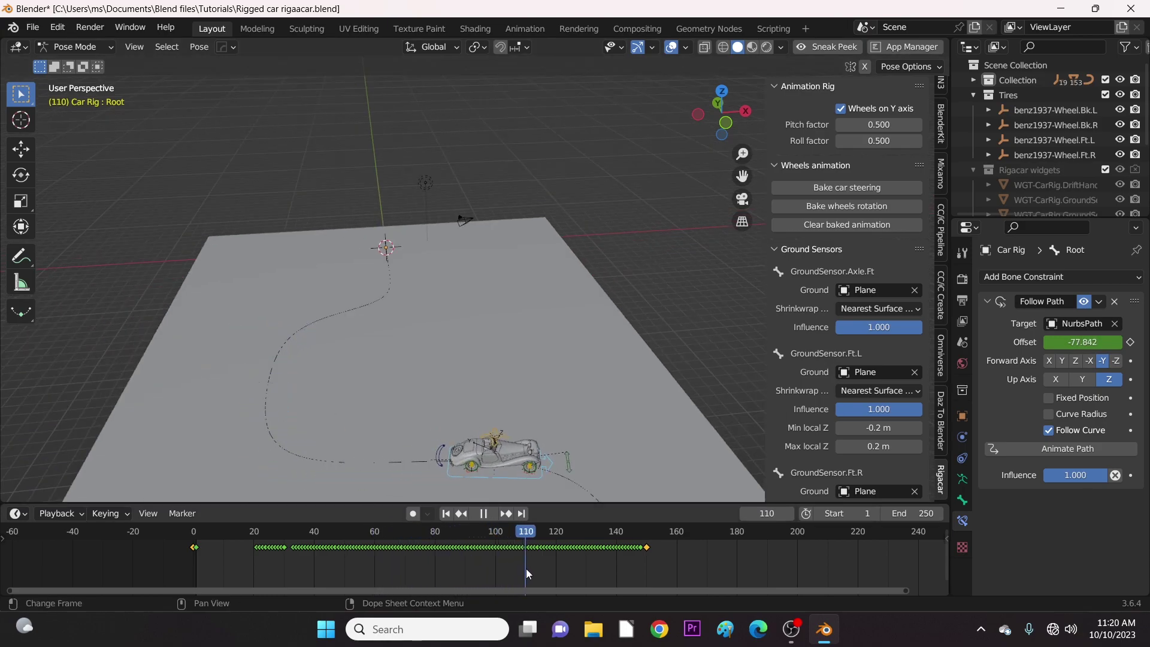
key("space")
middle_click_drag(545, 455, 498, 404)
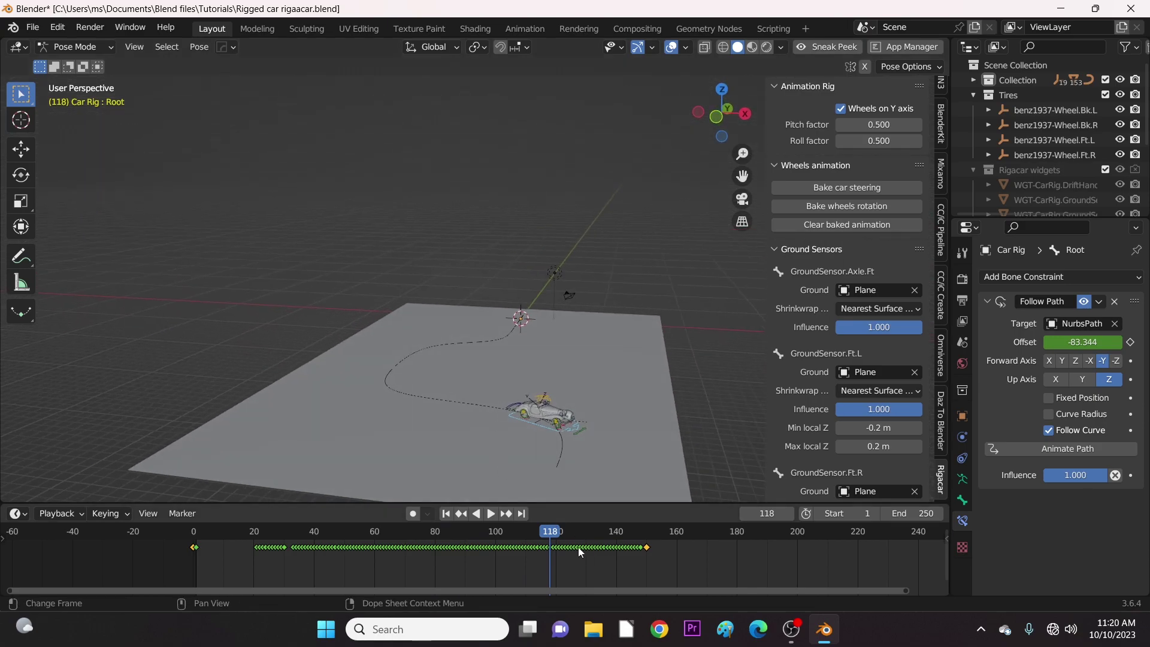
key("space")
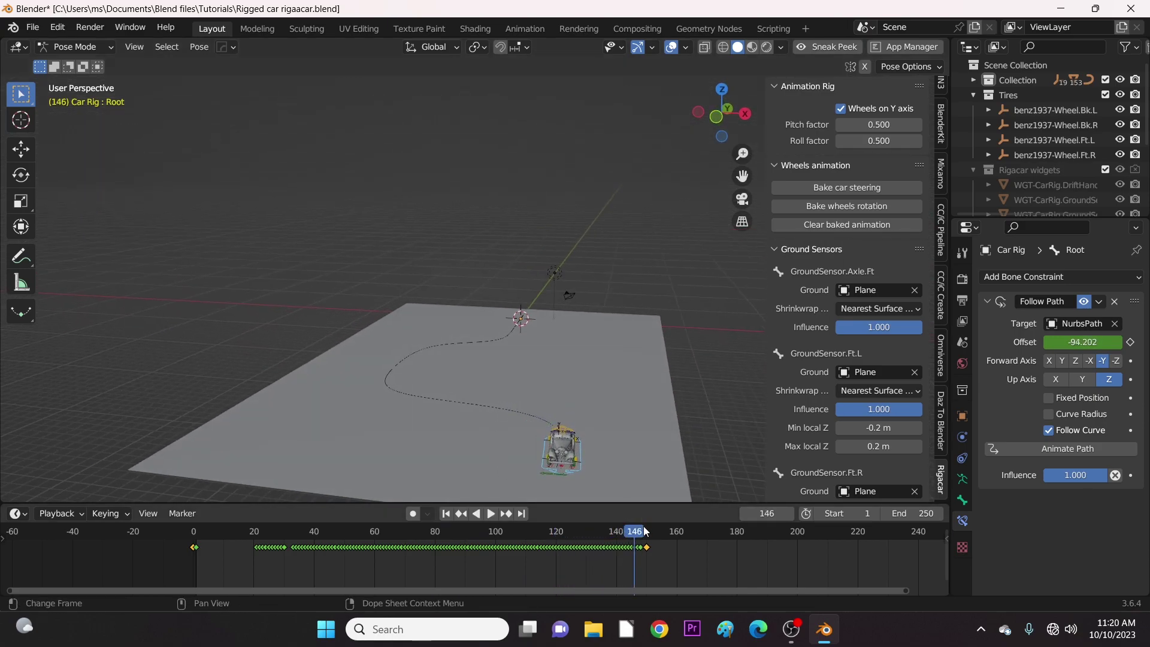
left_click_drag(623, 542, 205, 554)
key("space")
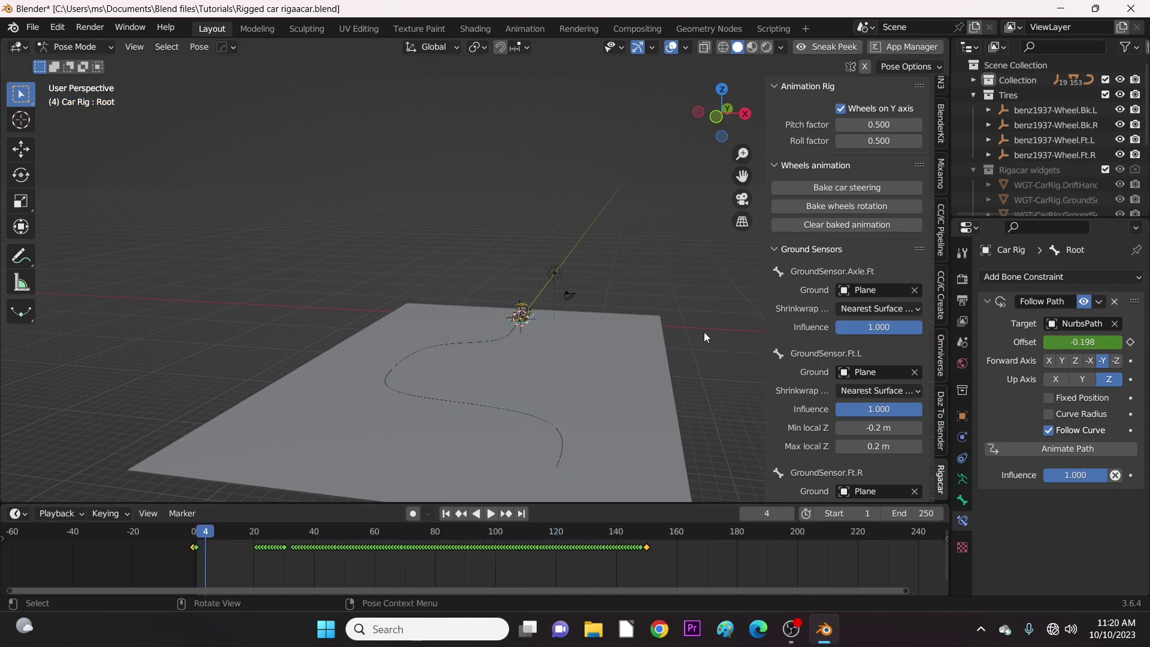